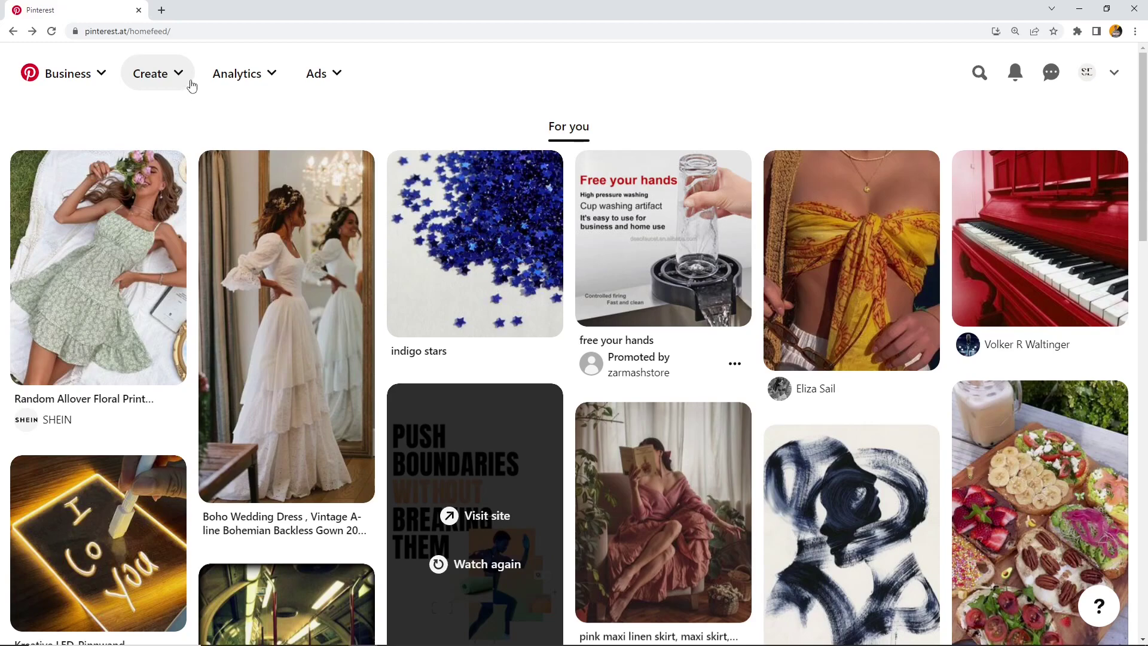
Step: Start a new standard pin from the Create menu and visit its title, description and link fields
left_click(187, 84)
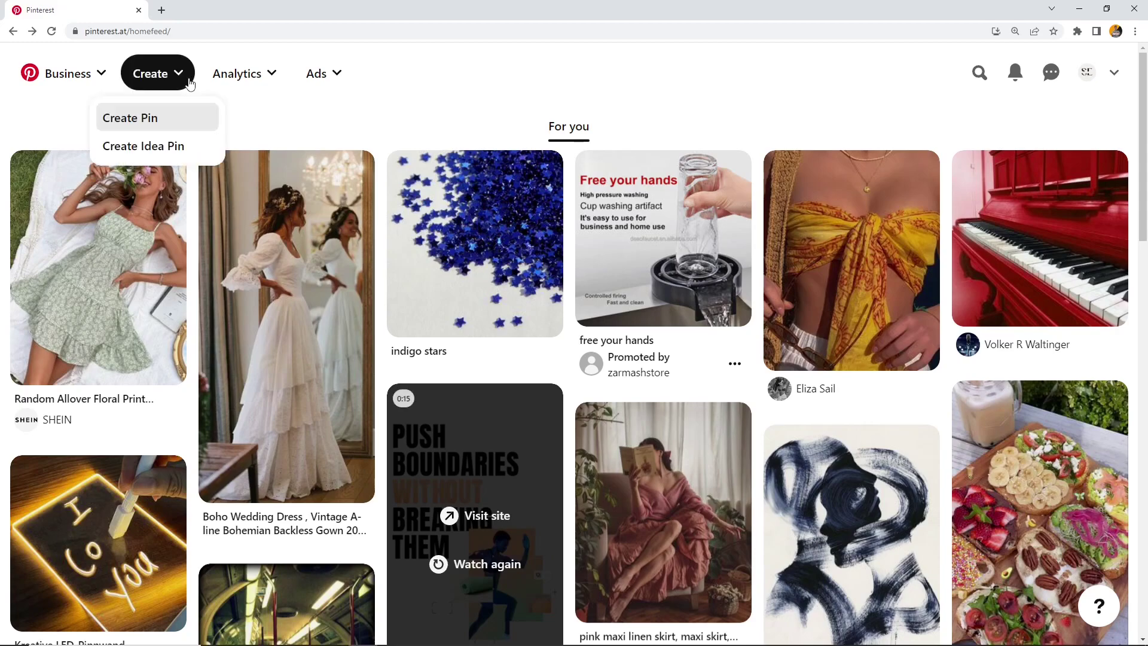
left_click(145, 123)
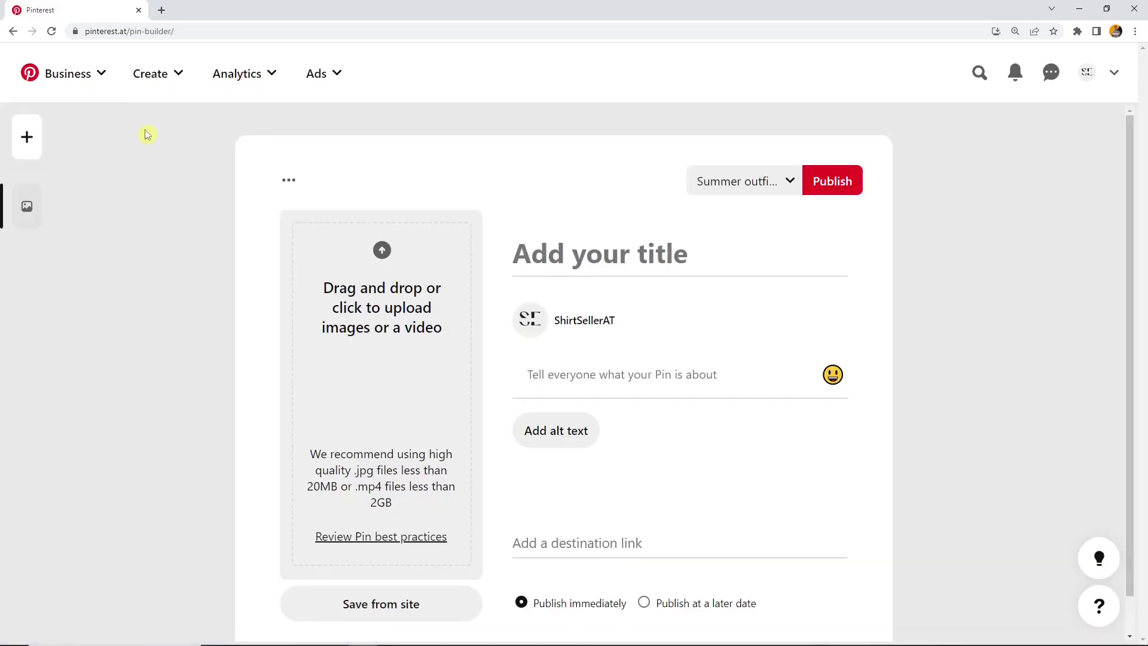
scroll(148, 143, "down", 1)
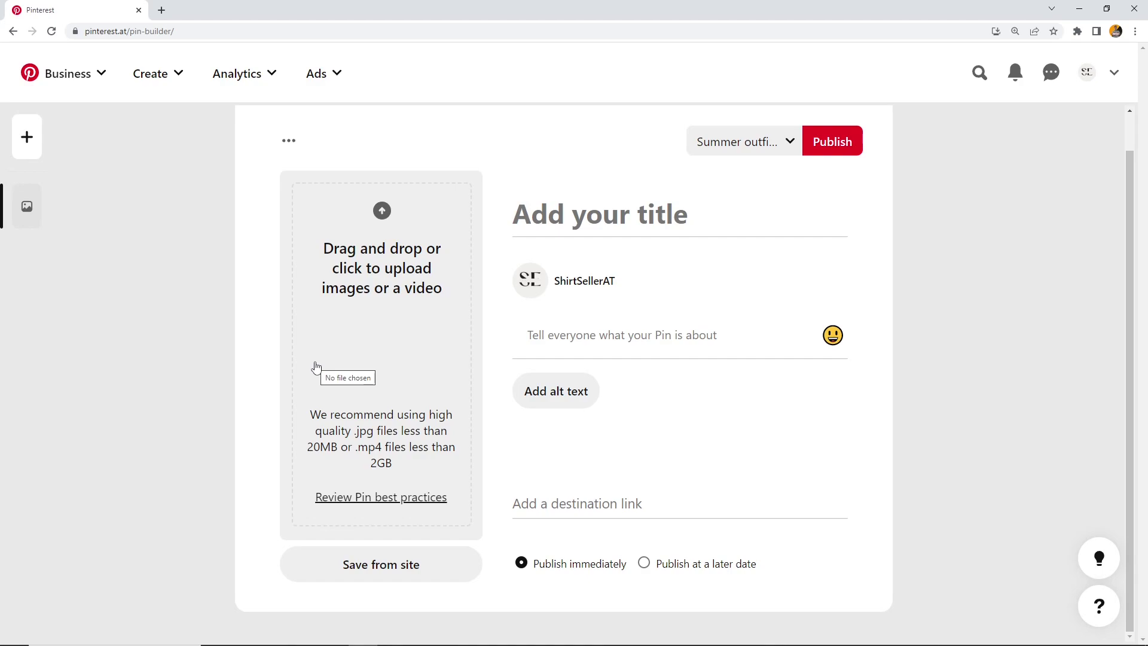
left_click(522, 210)
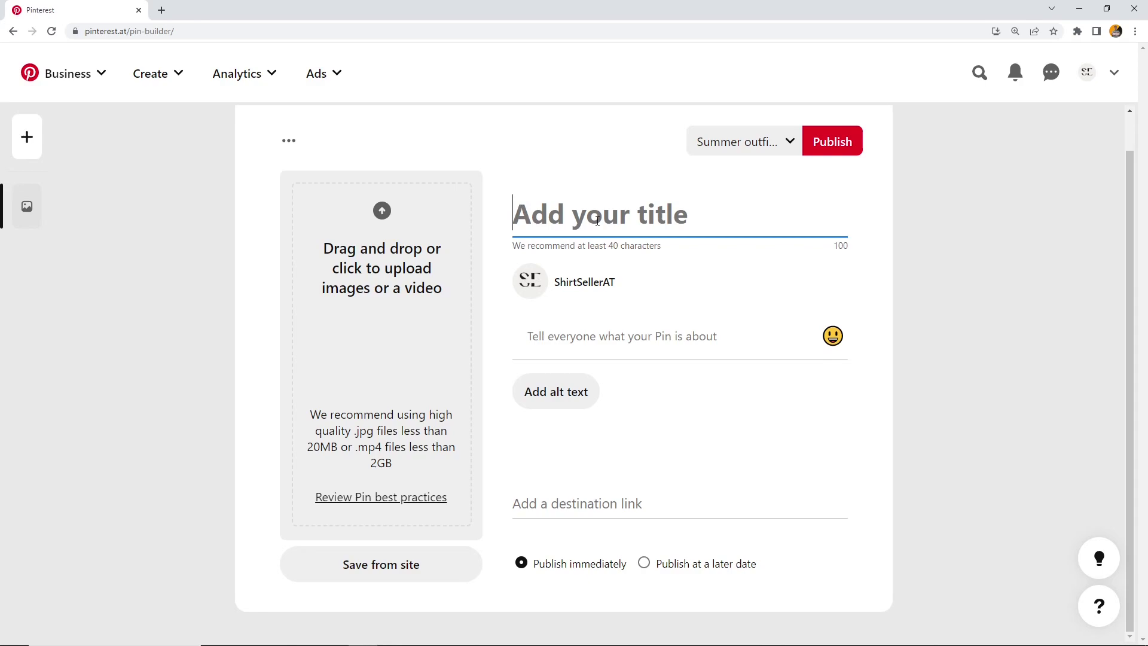
left_click(615, 338)
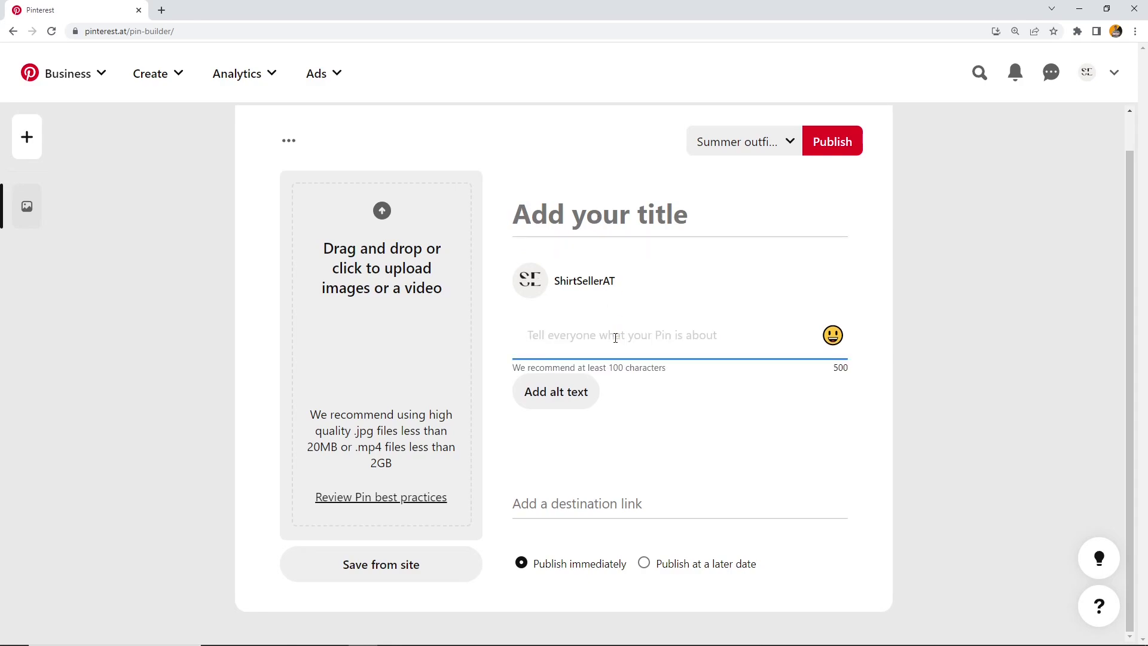
left_click(593, 502)
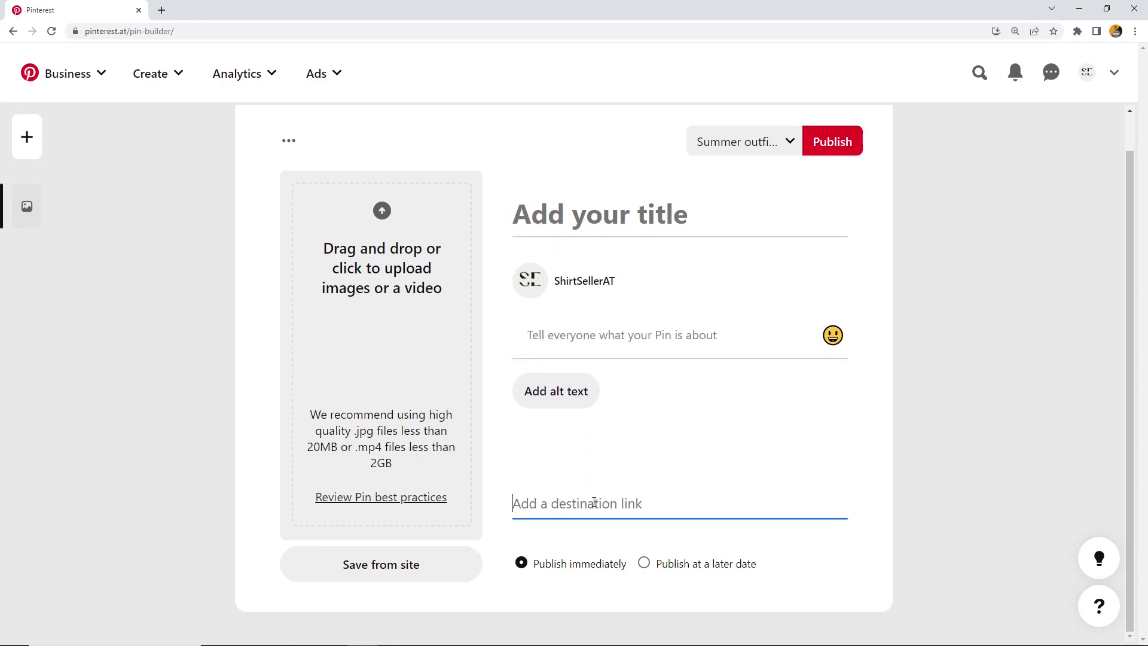
Step: Pick the Shirtseller Website Blog post image in the Öffnen dialog and upload it
left_click(318, 309)
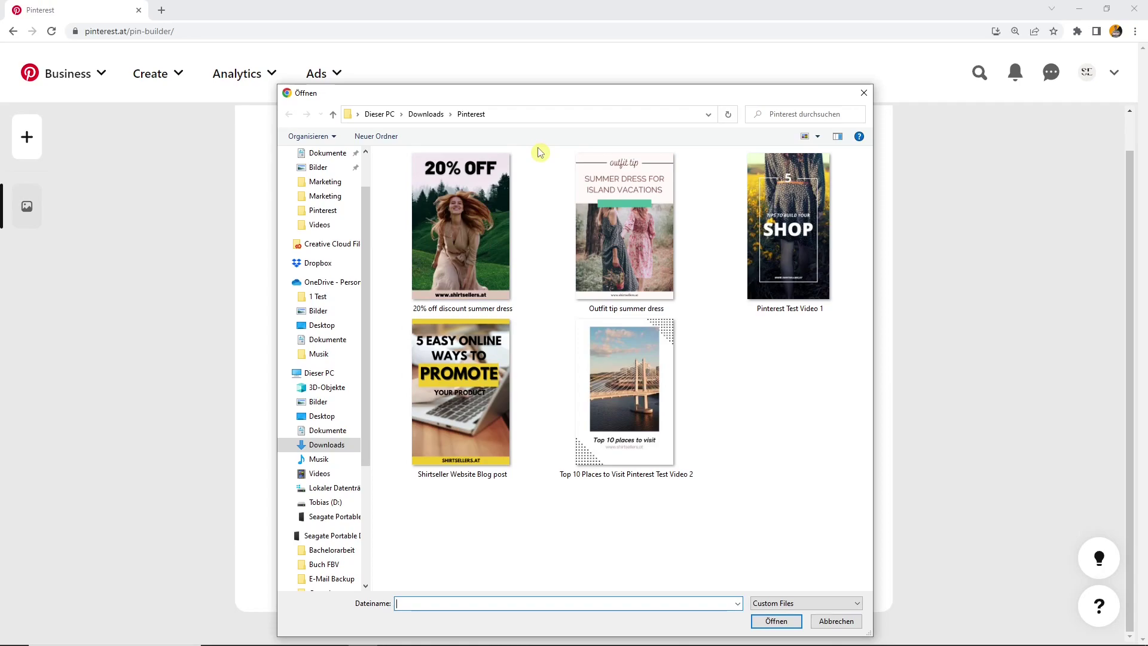
left_click(449, 221)
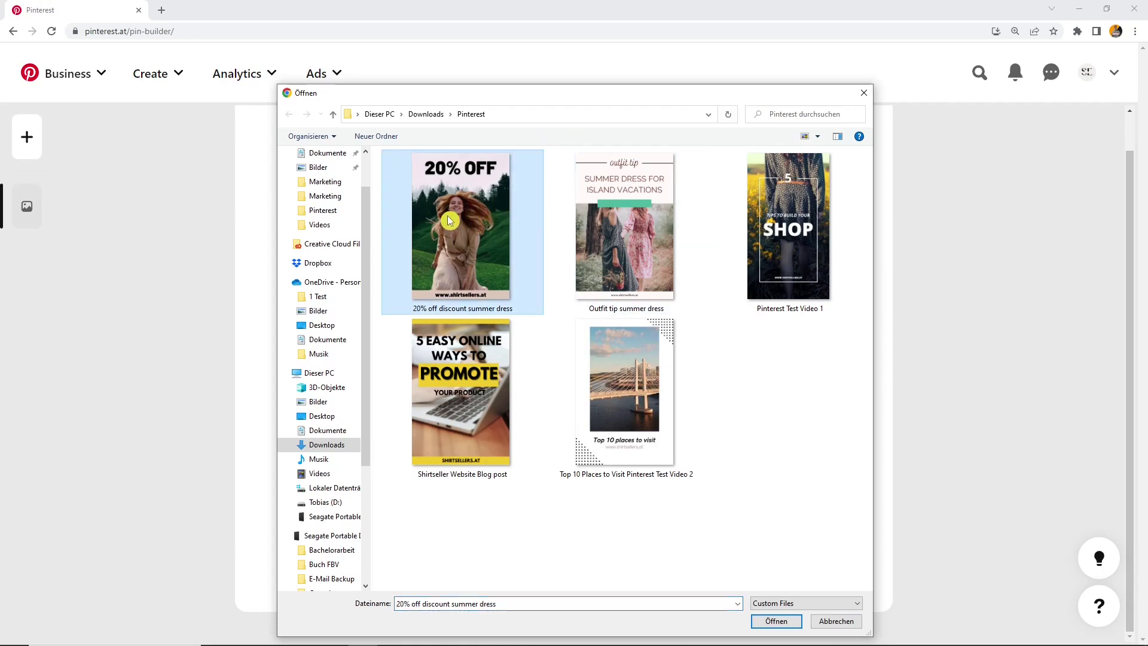
left_click(637, 206)
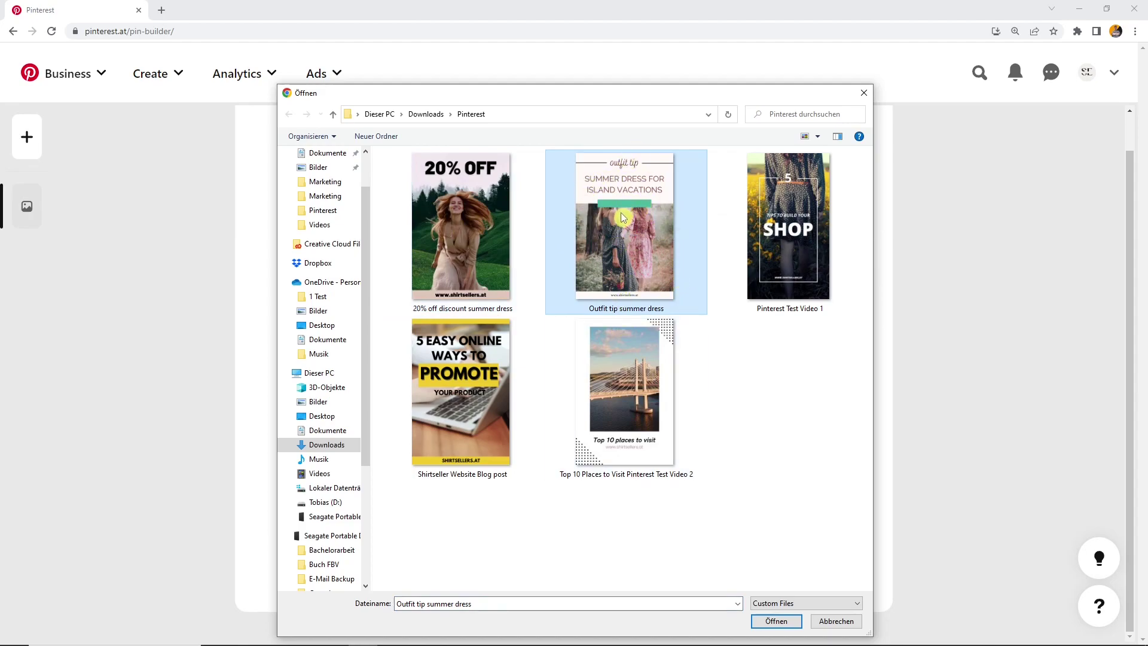
left_click(758, 216)
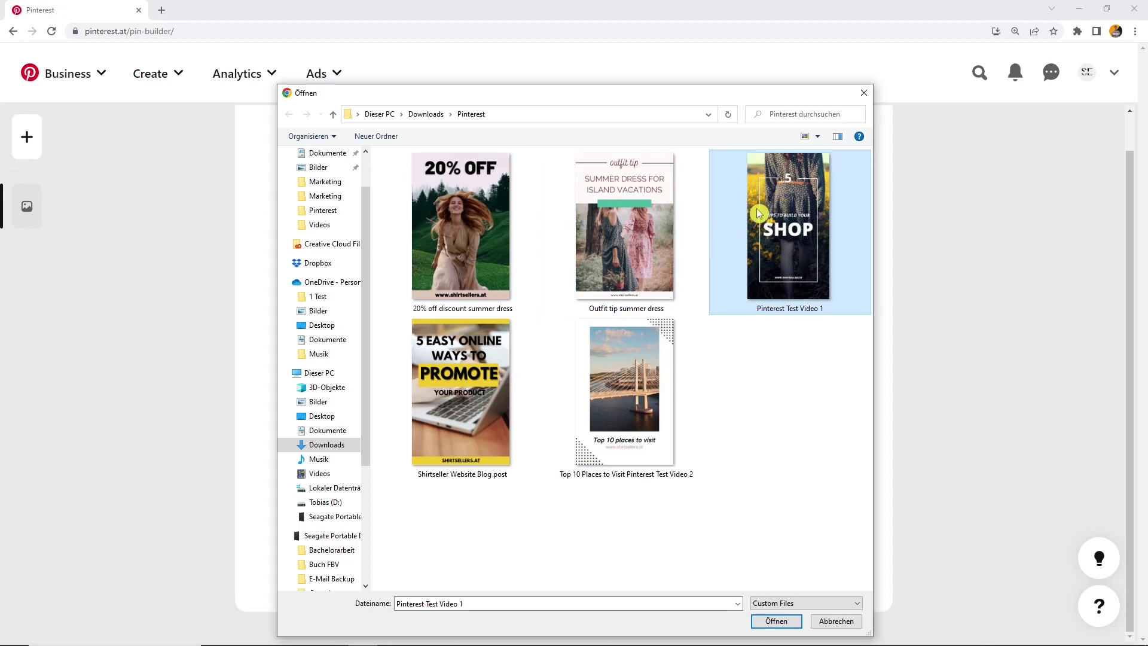
left_click(462, 388)
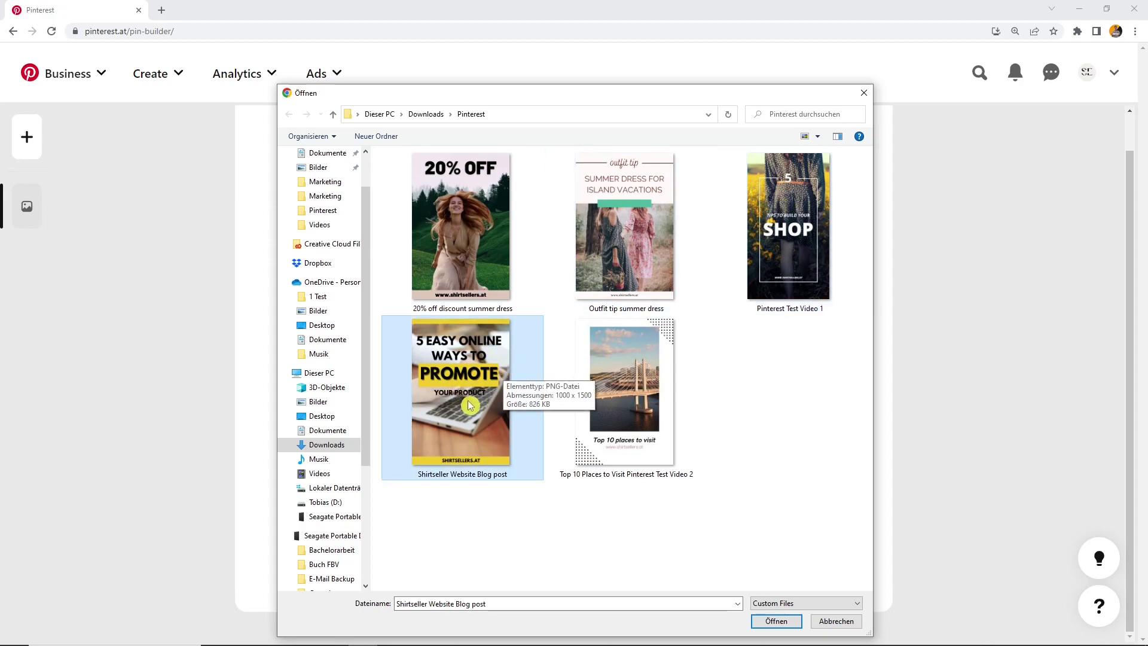
left_click(591, 421)
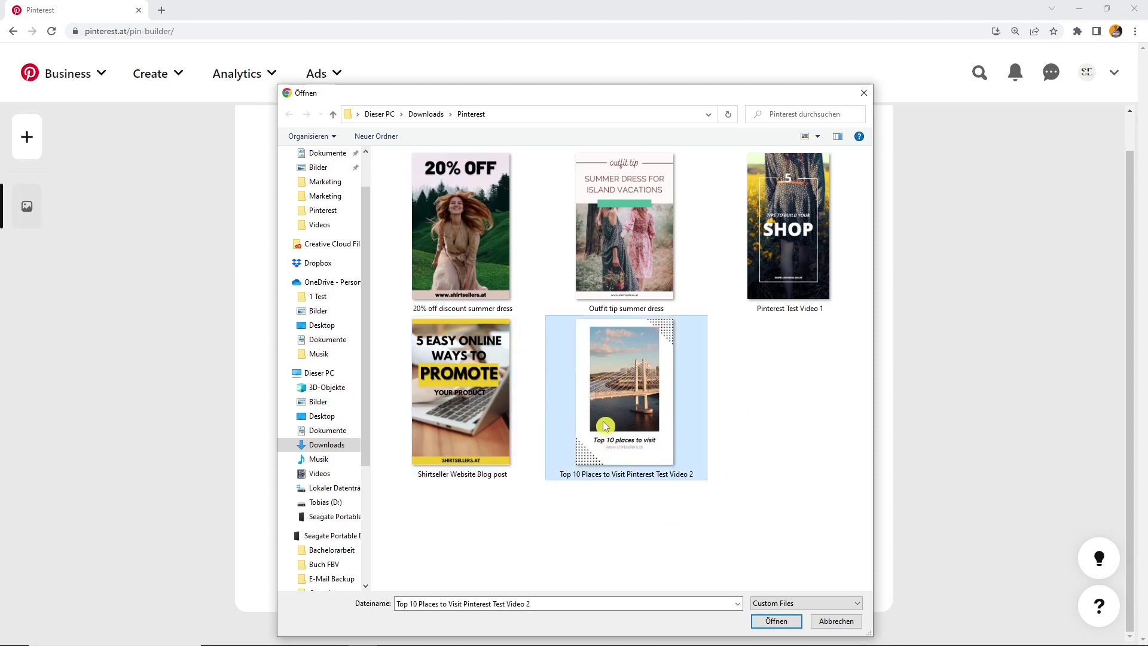
left_click(460, 414)
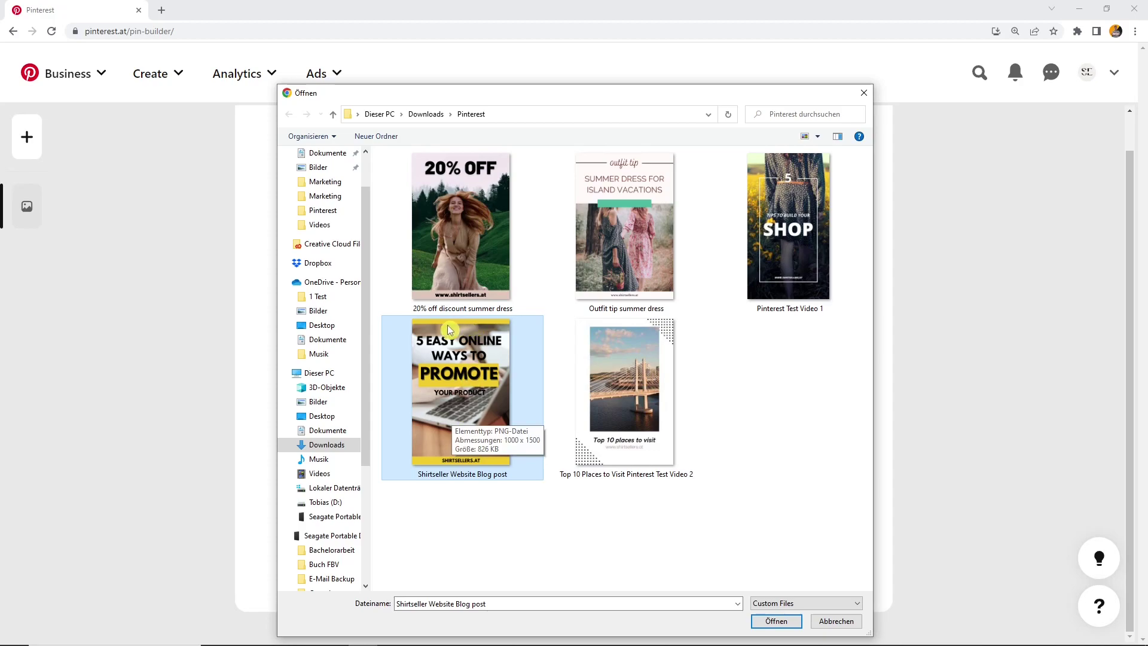
left_click(776, 620)
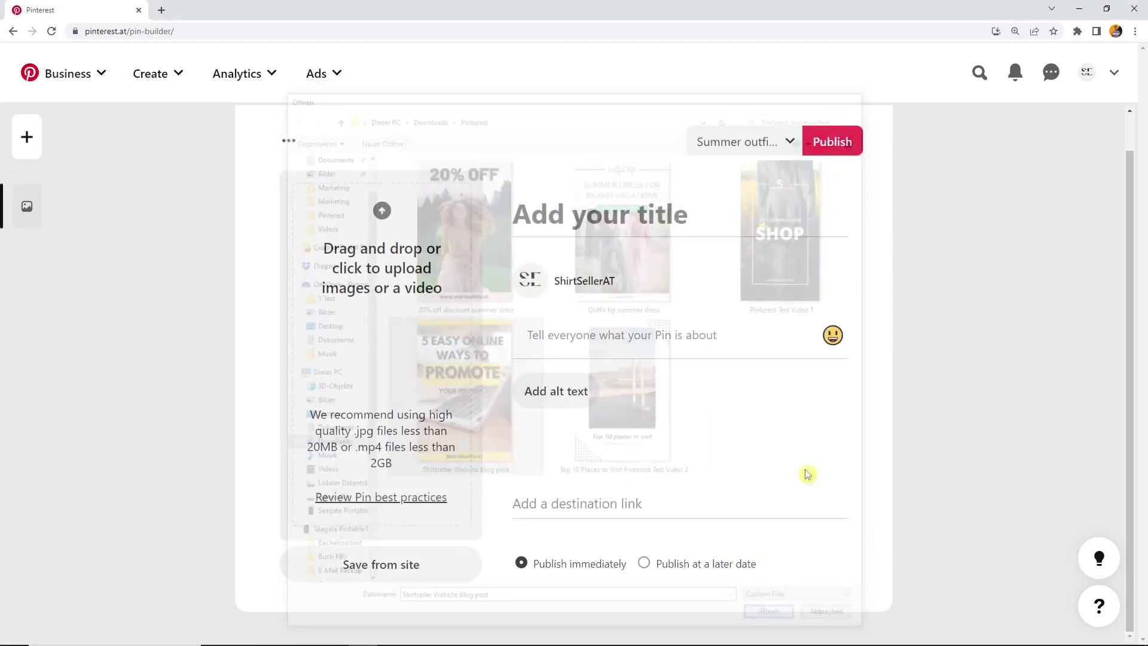
Step: Remove the pin image, re-upload Shirtseller Website Blog post, then bring up the Business menu
scroll(653, 333, "down", 1)
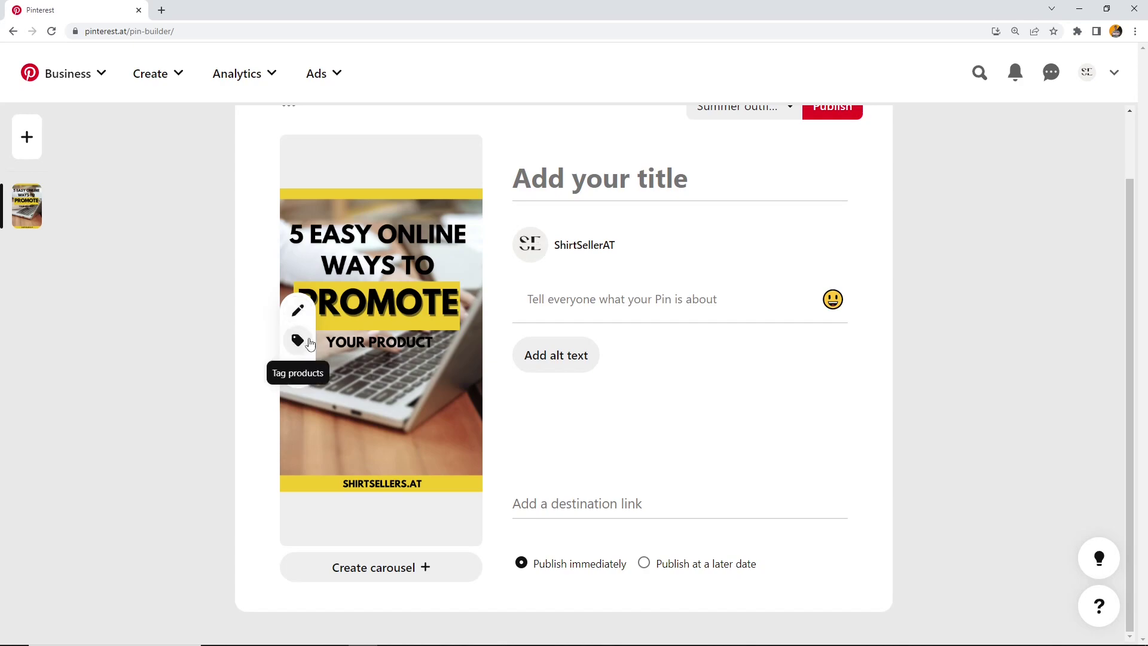
left_click(298, 370)
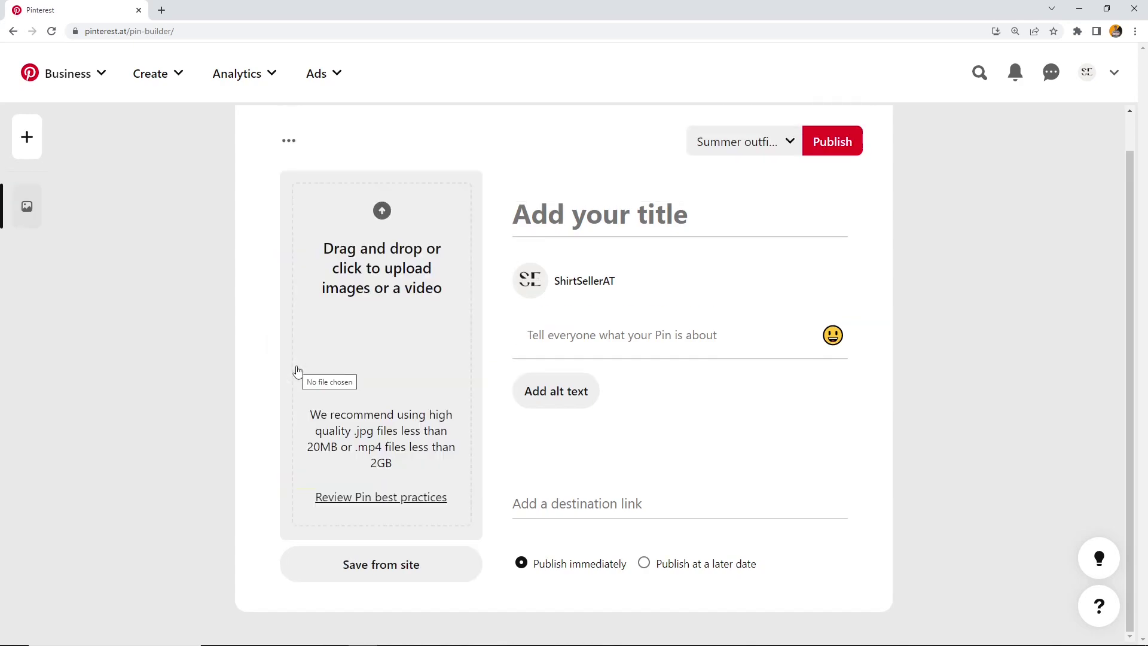
left_click(320, 361)
left_click(439, 384)
double_click(439, 384)
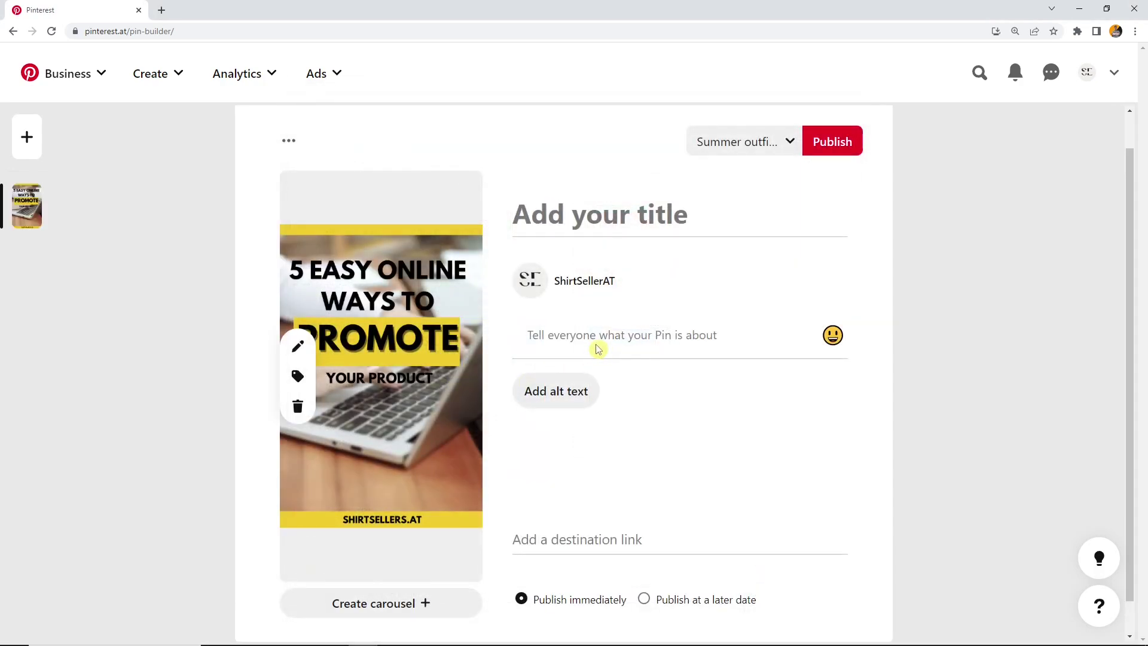
left_click(600, 221)
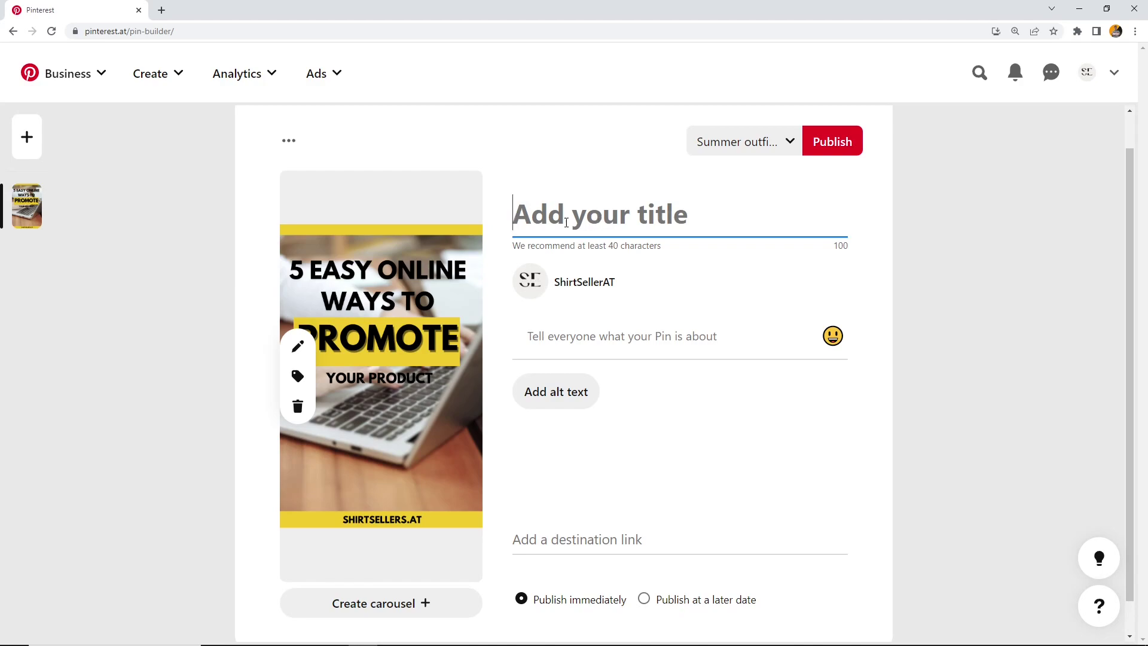
left_click(96, 76)
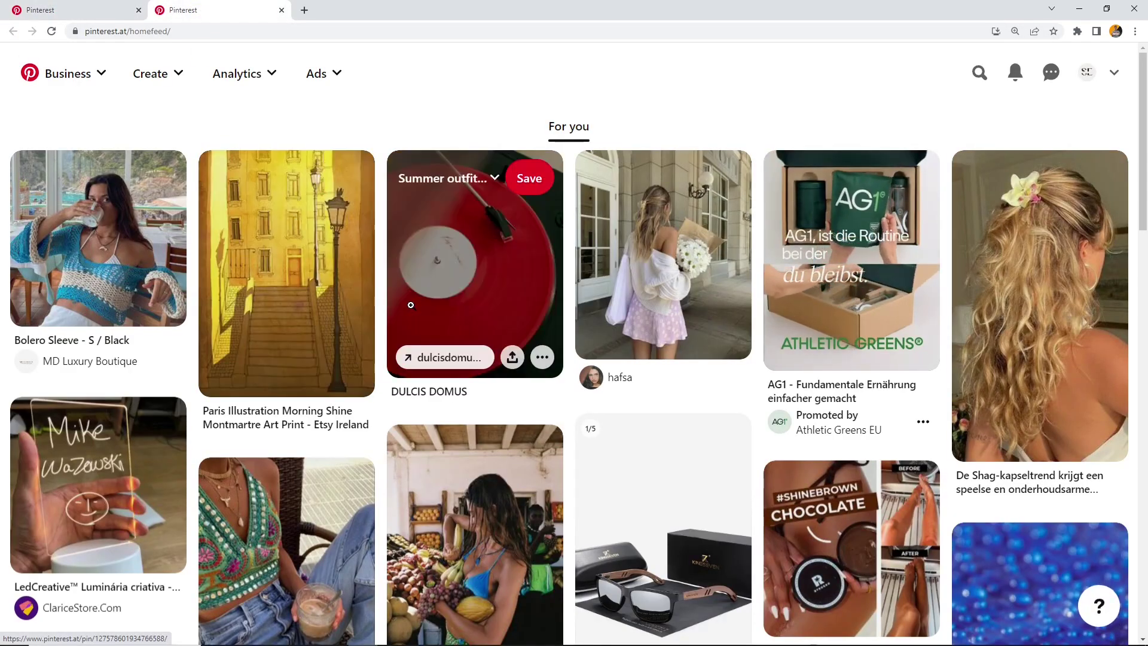
scroll(411, 305, "down", 2)
scroll(419, 307, "down", 1)
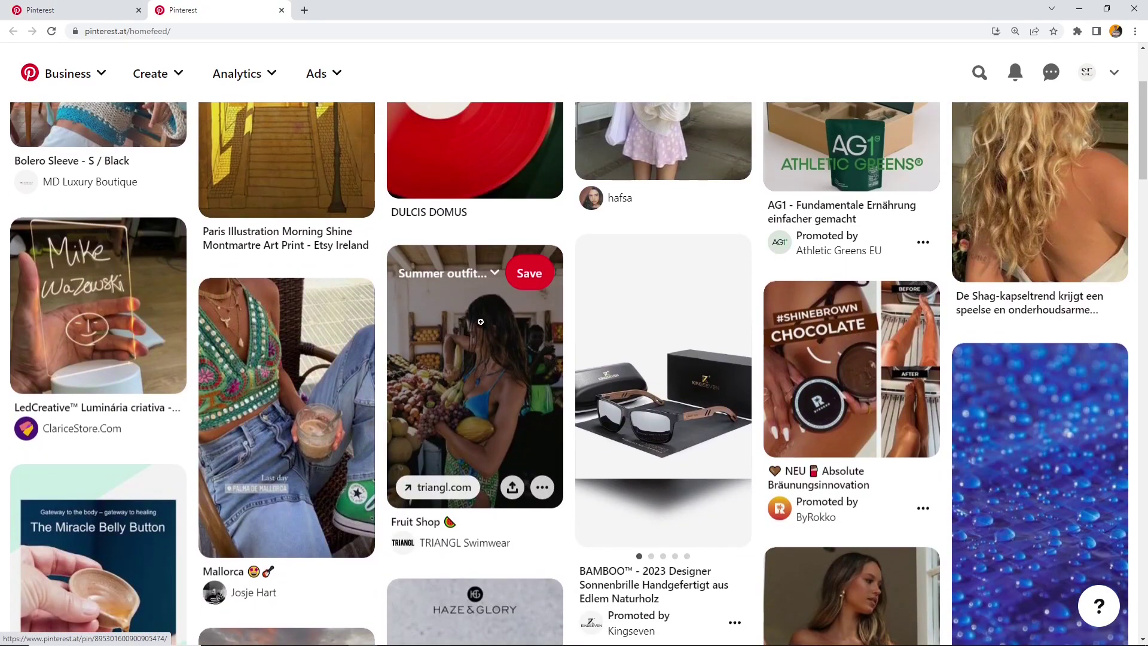
left_click_drag(1142, 170, 1138, 357)
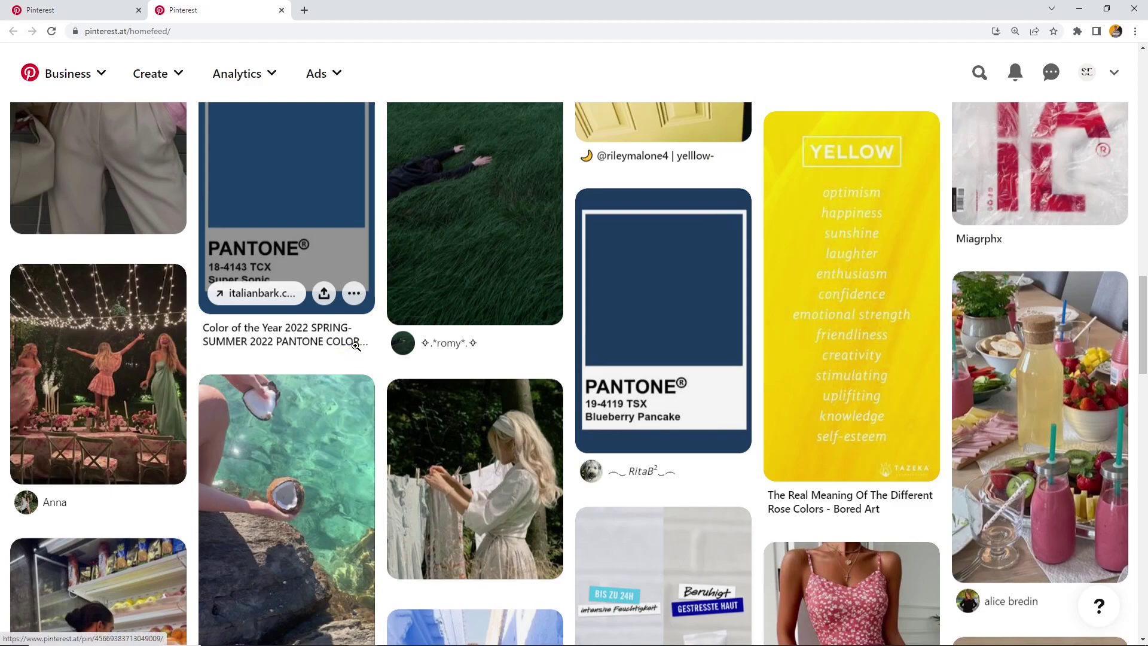
left_click(328, 246)
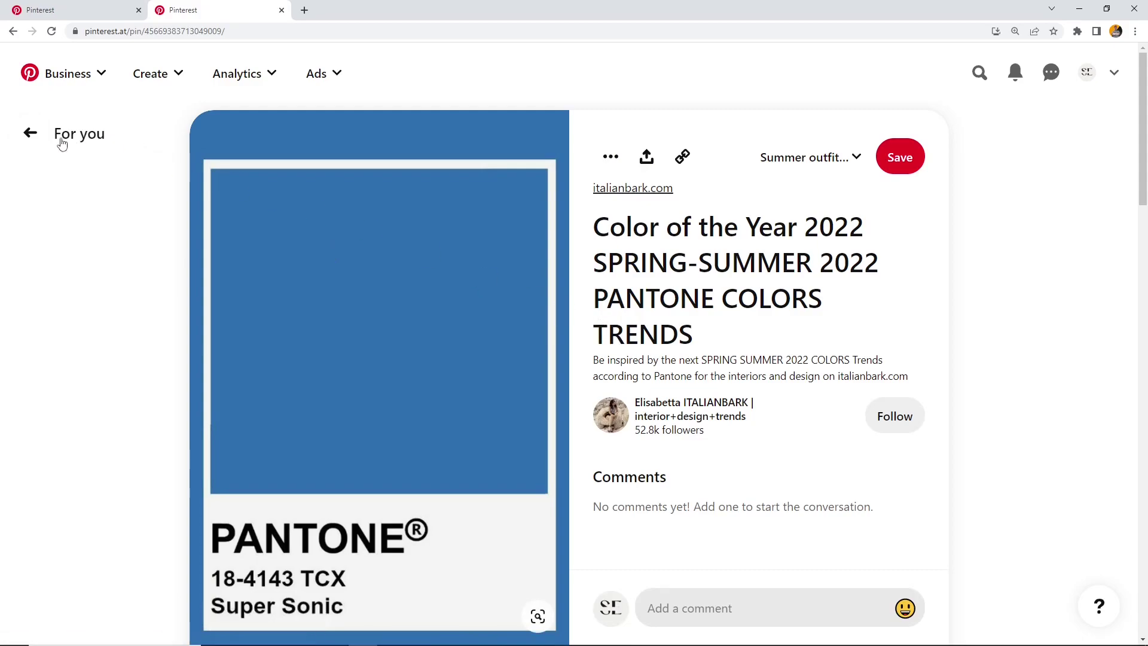
left_click(31, 133)
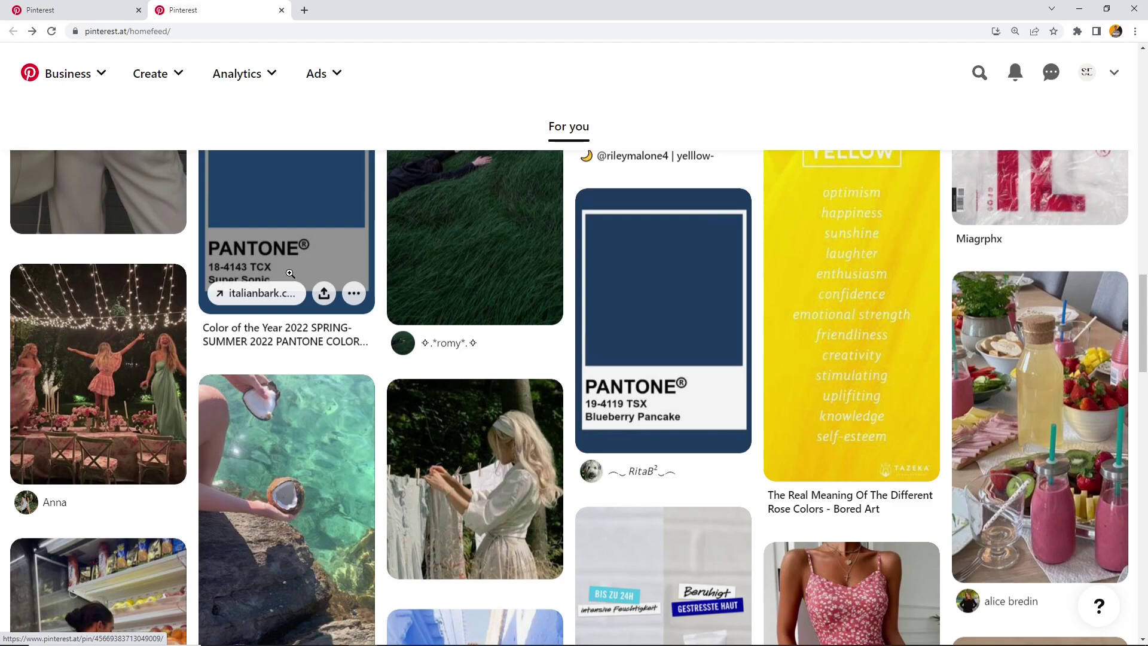
scroll(1143, 395, "down", 3)
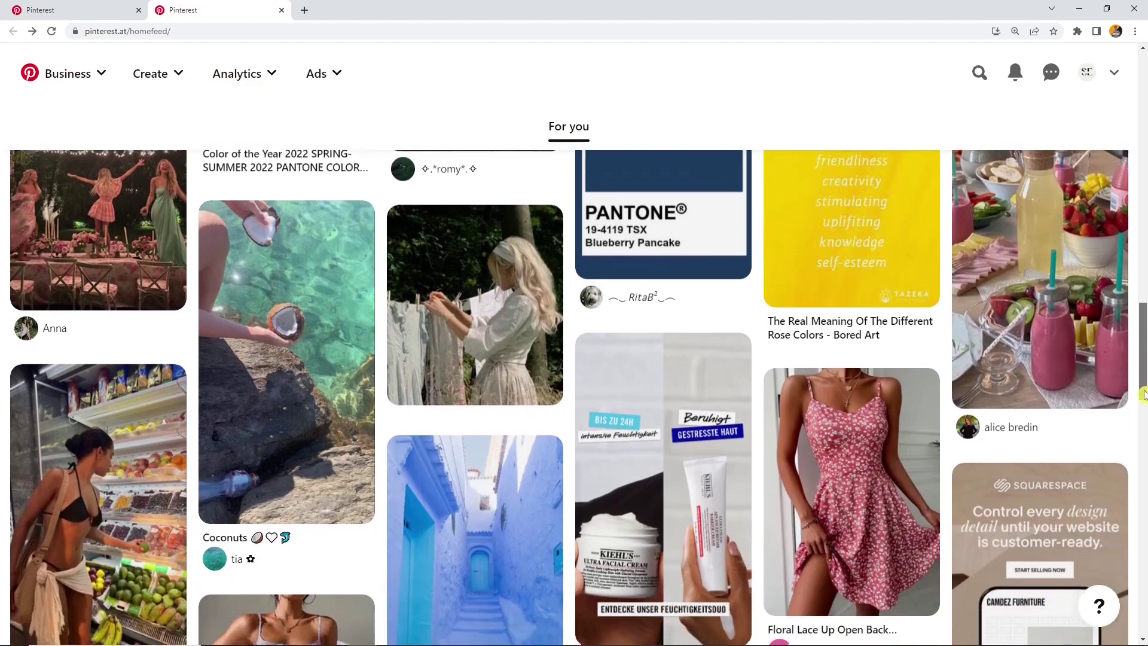
scroll(1143, 397, "down", 1)
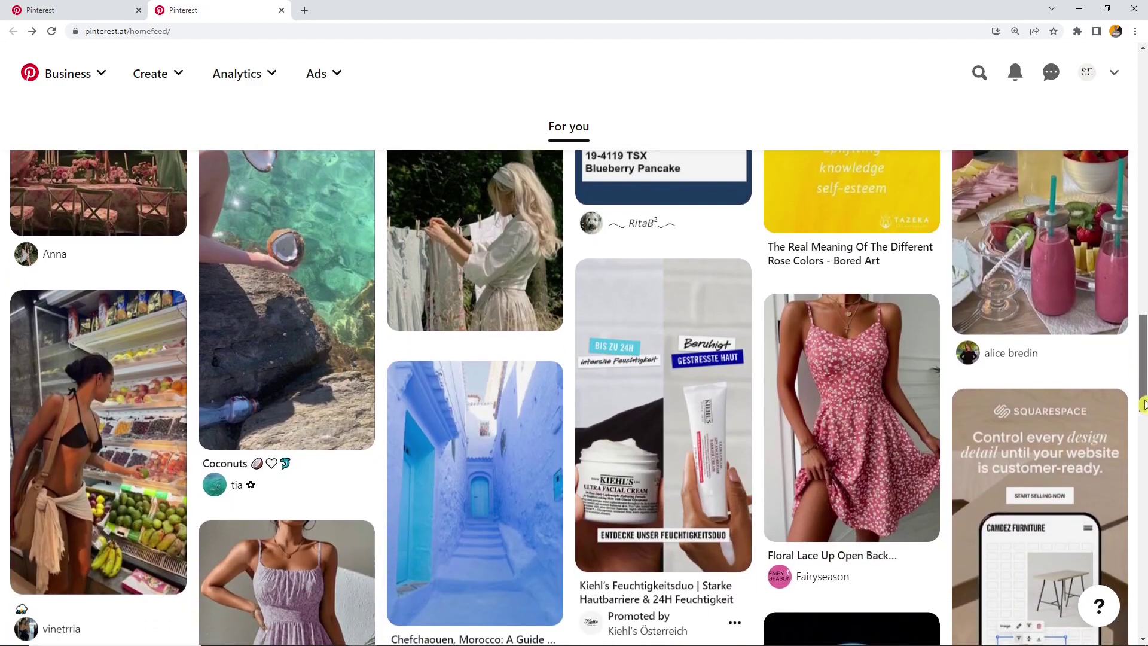
scroll(1143, 405, "down", 8)
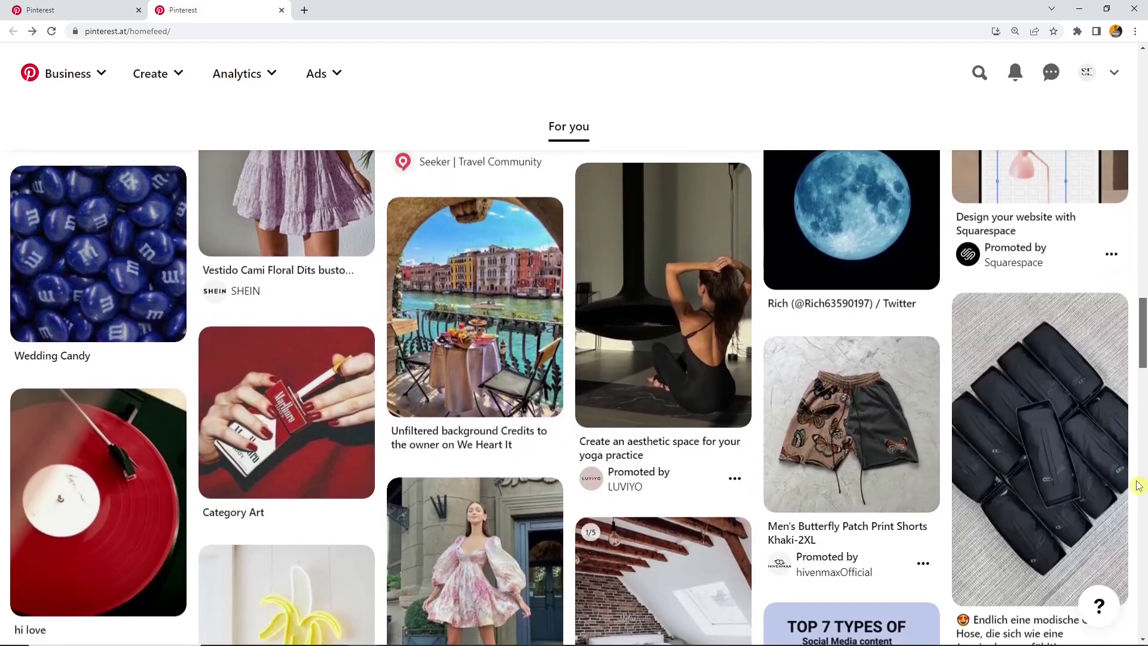
scroll(1138, 485, "down", 9)
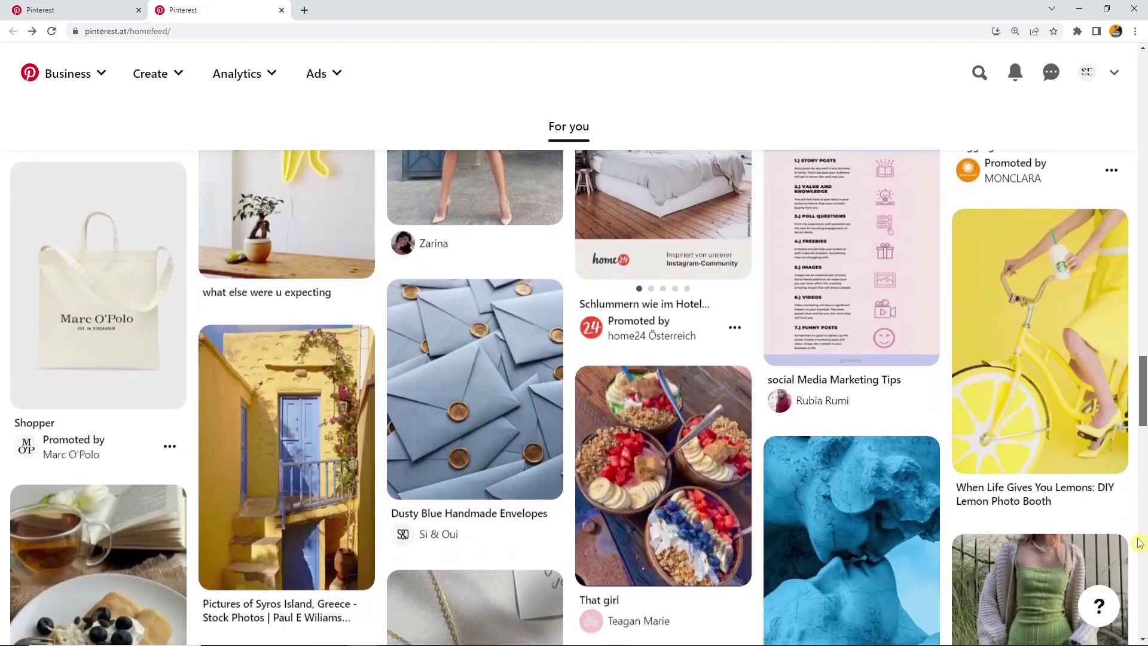
scroll(1139, 543, "down", 10)
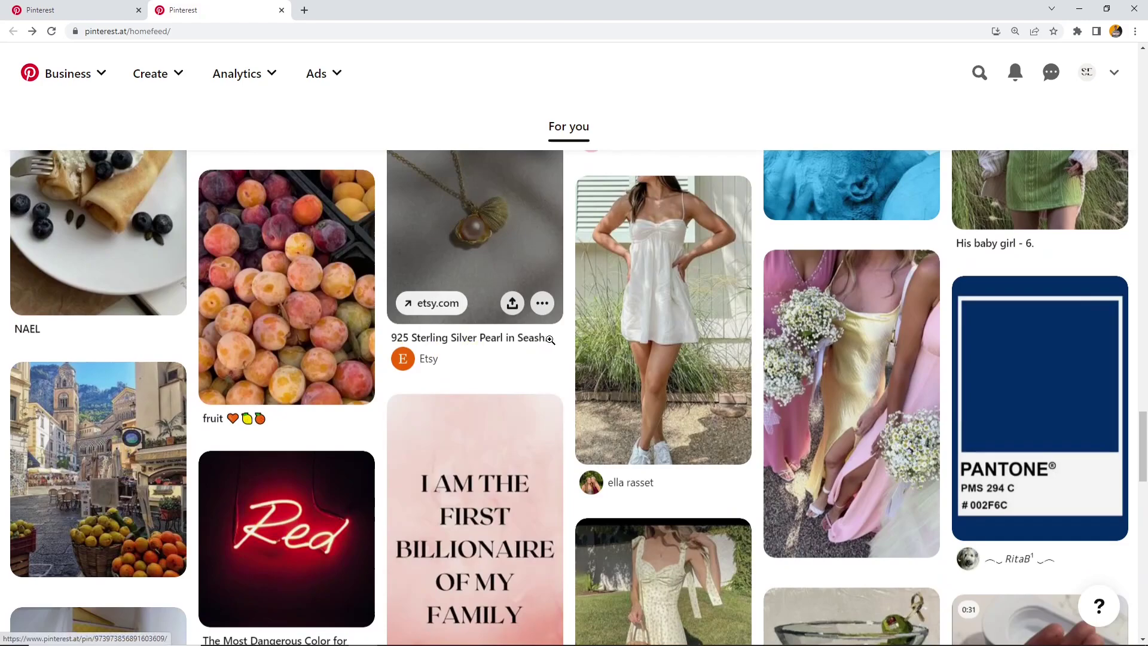
left_click(506, 231)
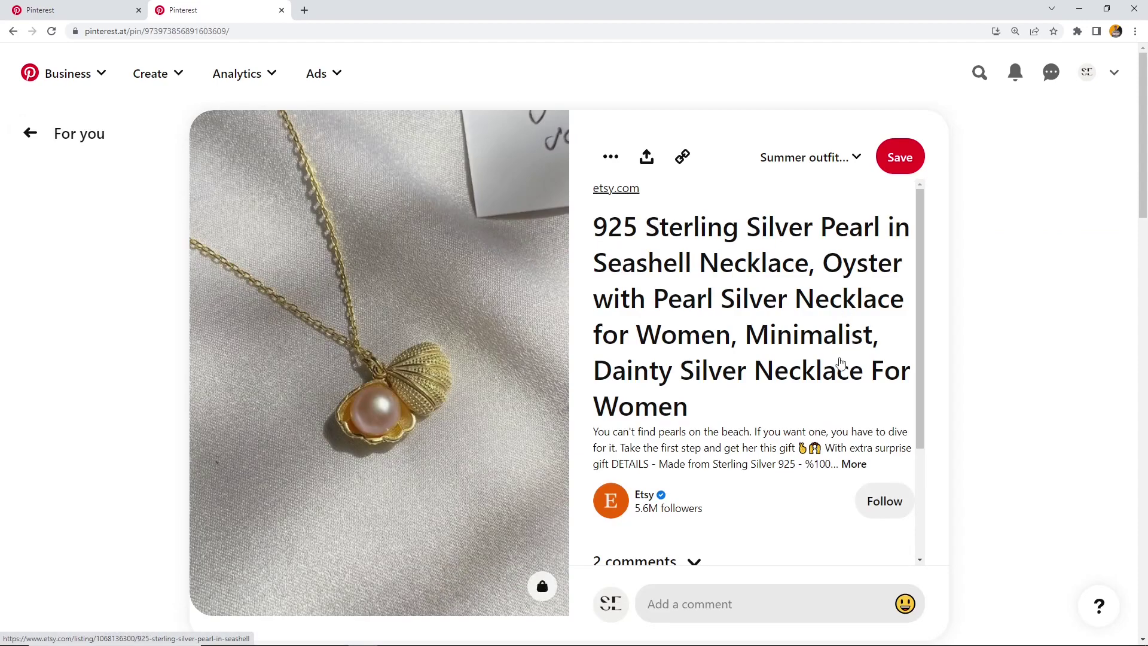
left_click(18, 135)
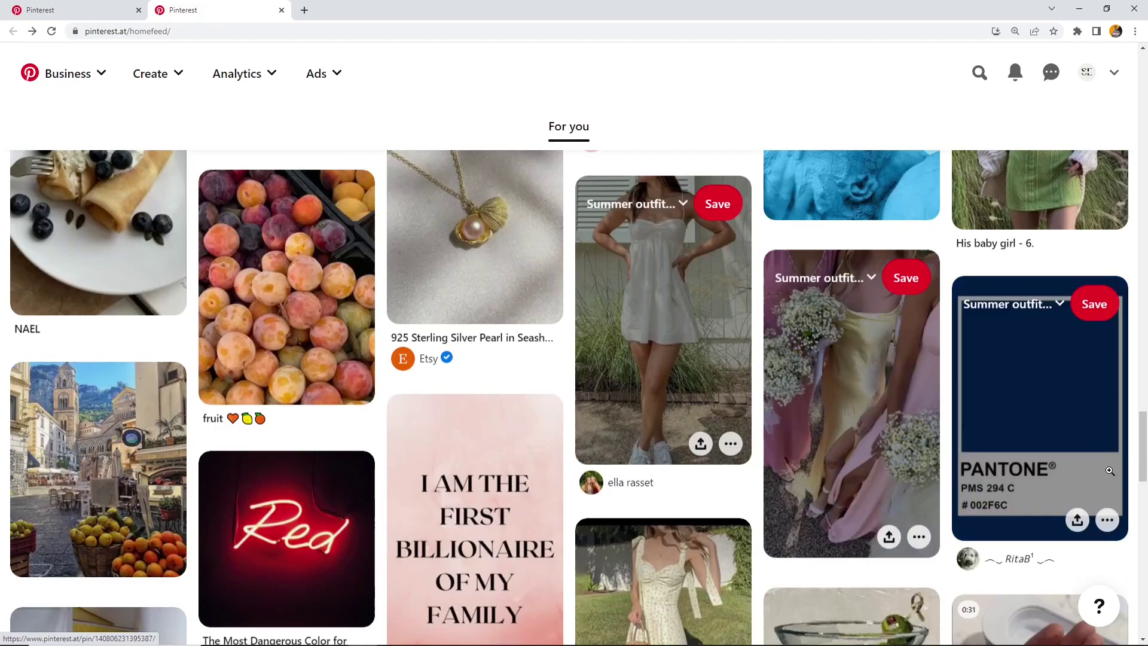
left_click_drag(1143, 466, 1143, 545)
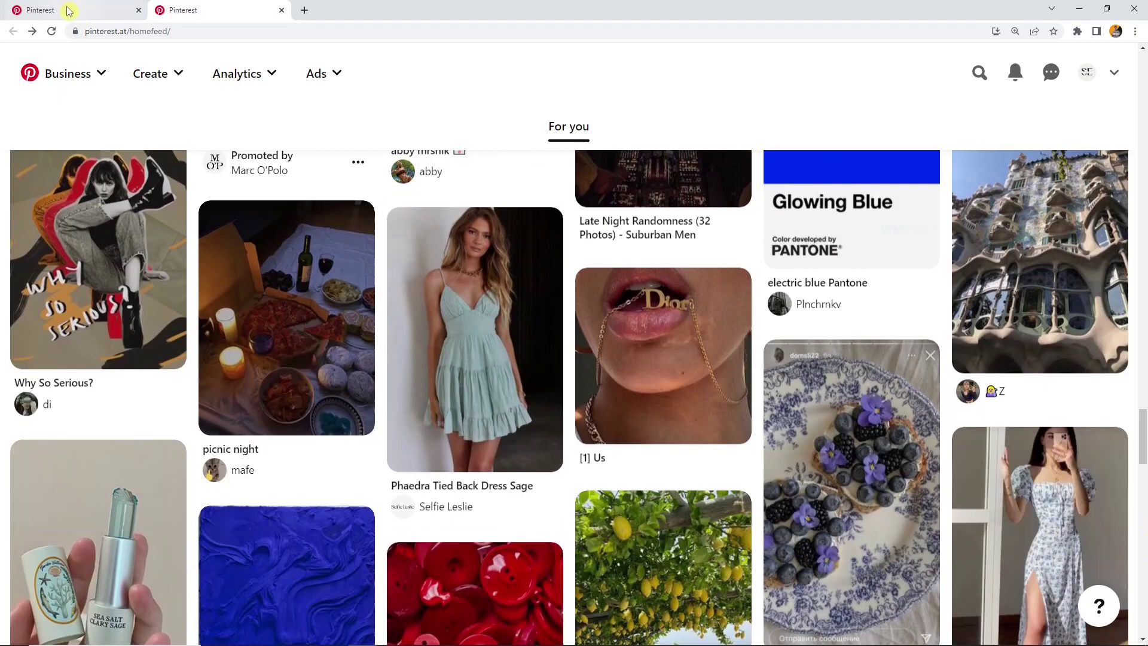
Step: Title the pin '5 Online Ways To Promote Your Product', deleting 'Easy' from the typed title
left_click(69, 10)
left_click(595, 217)
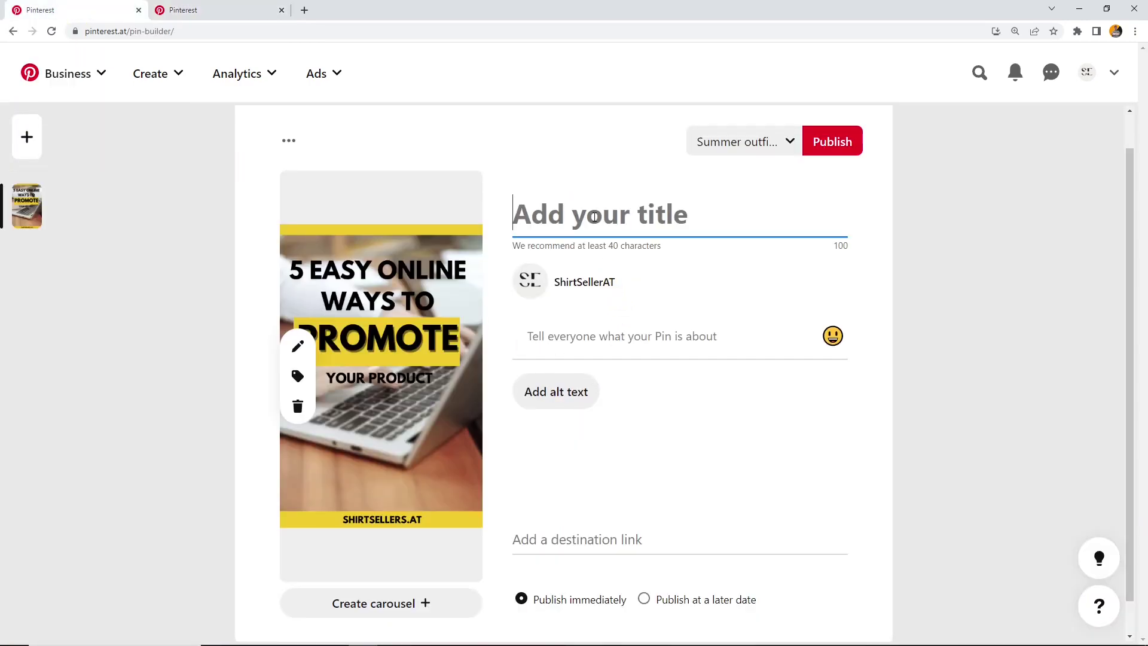
type("5 ea")
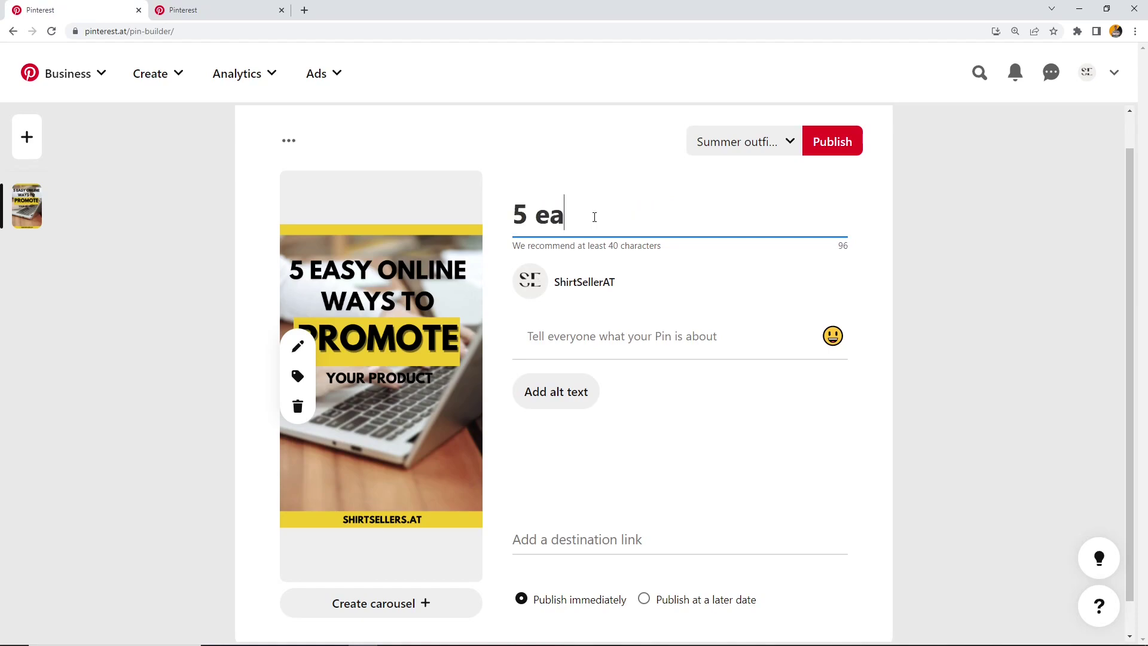
type("sy online")
key("ctrl+a")
type("5 Easy Online W")
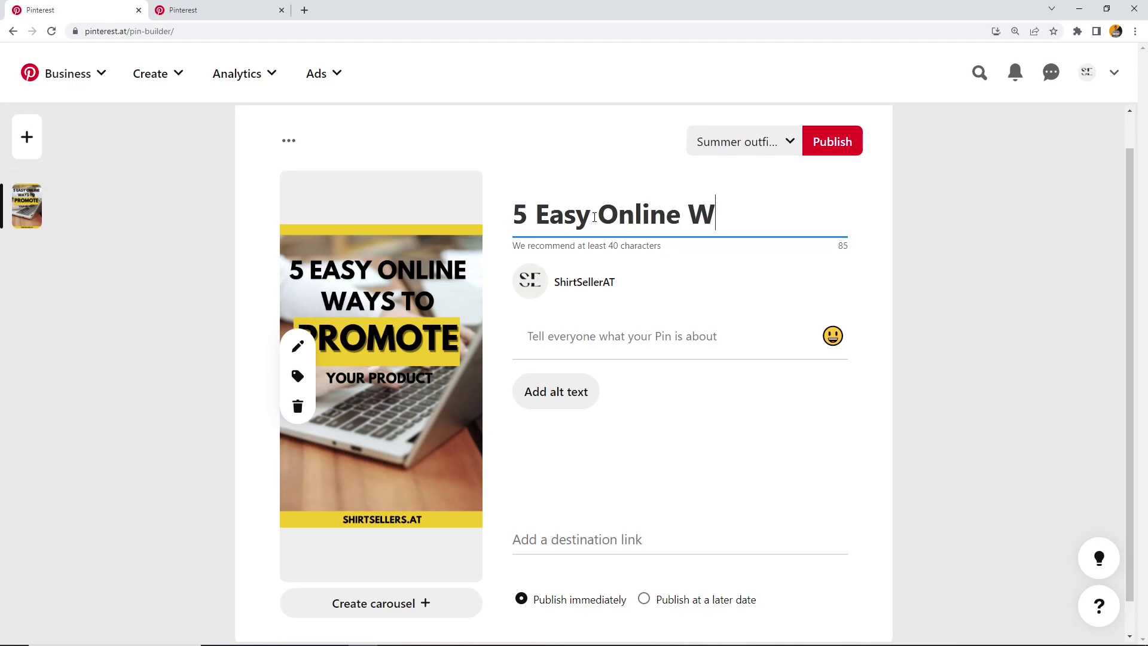
type("ays To Pr")
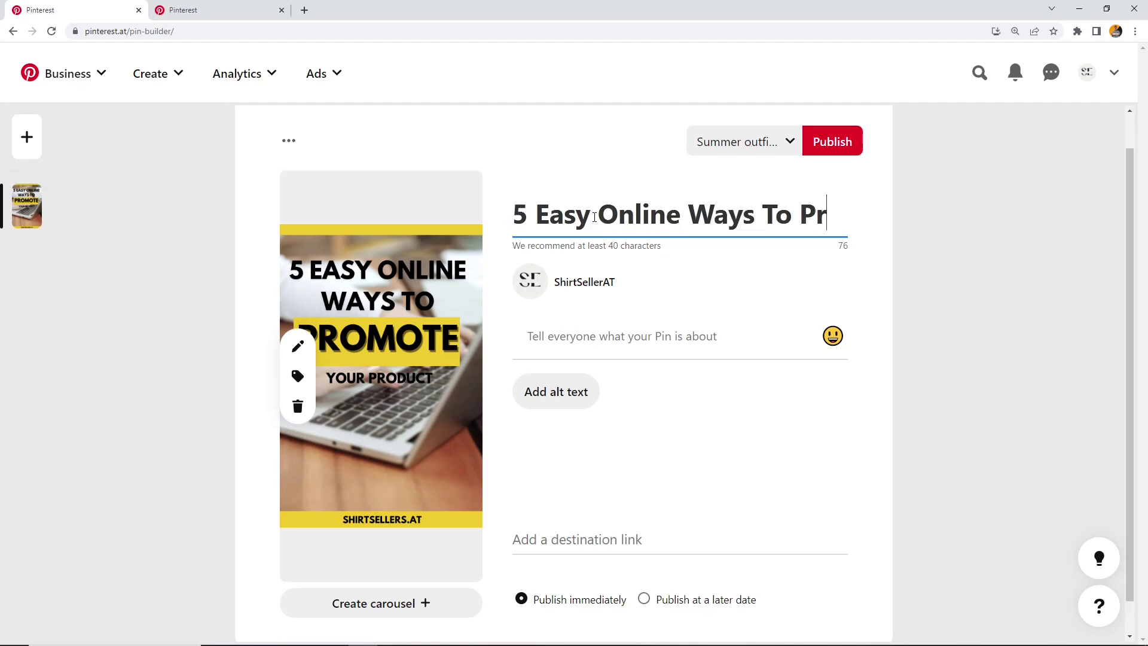
type("omote Yo")
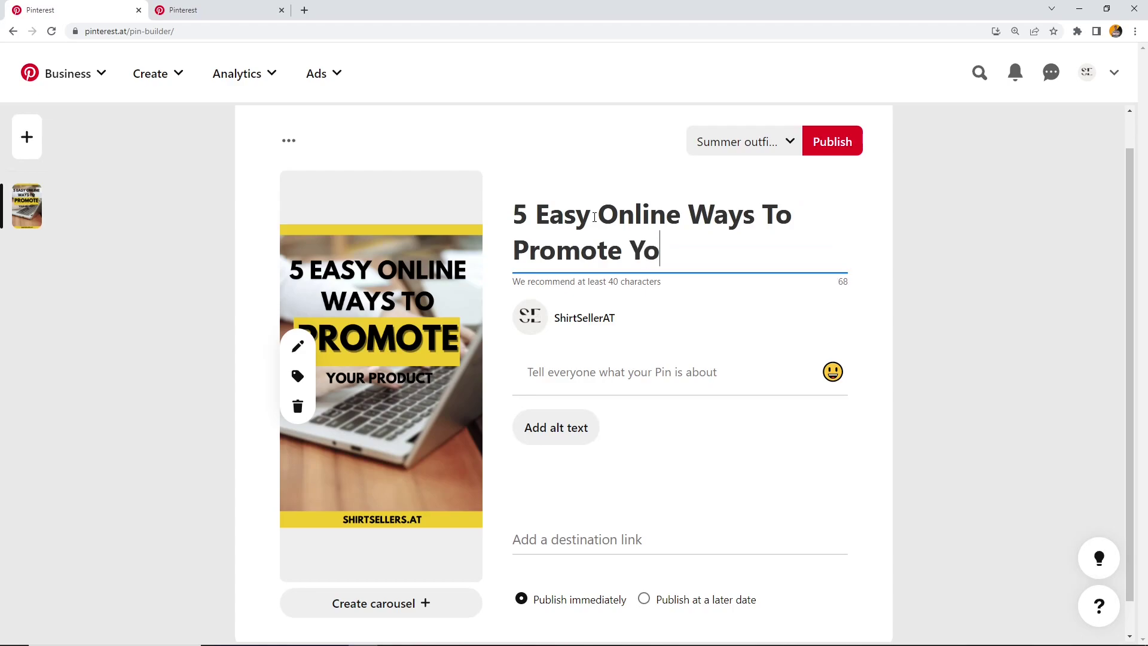
type("ur Product")
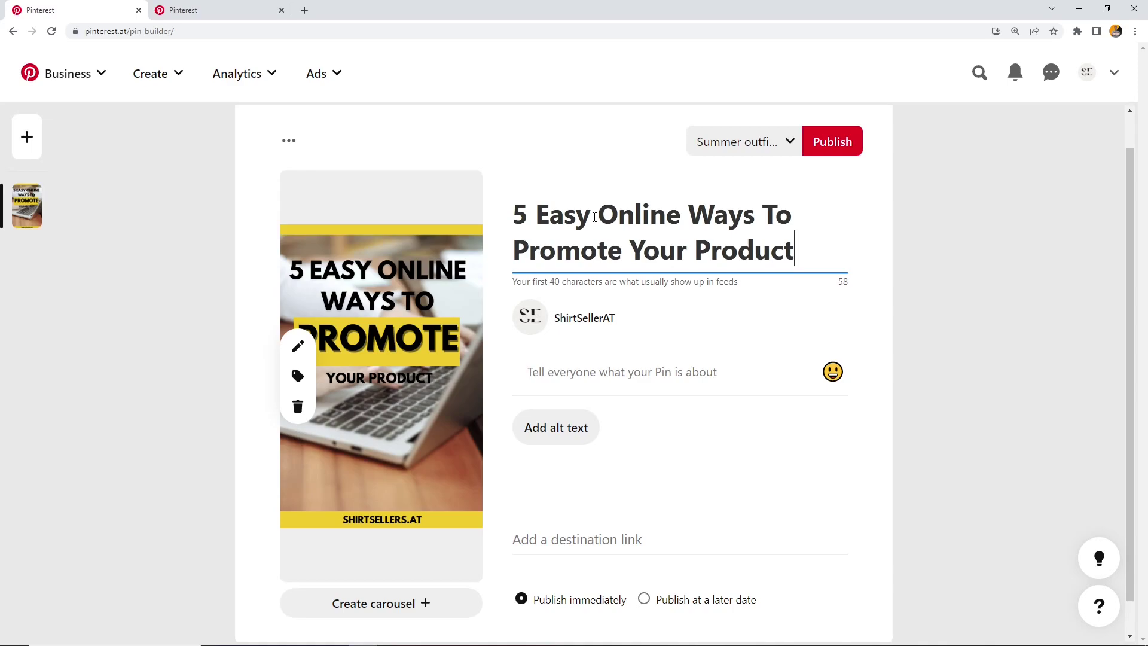
left_click_drag(770, 257, 513, 215)
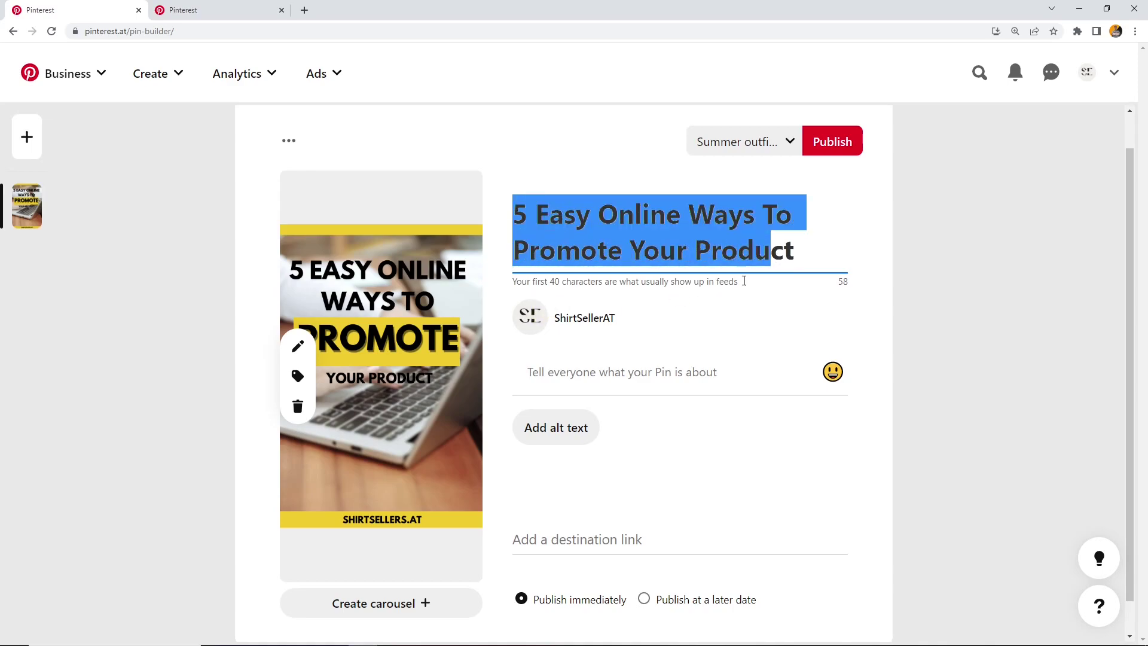
left_click_drag(771, 255, 795, 254)
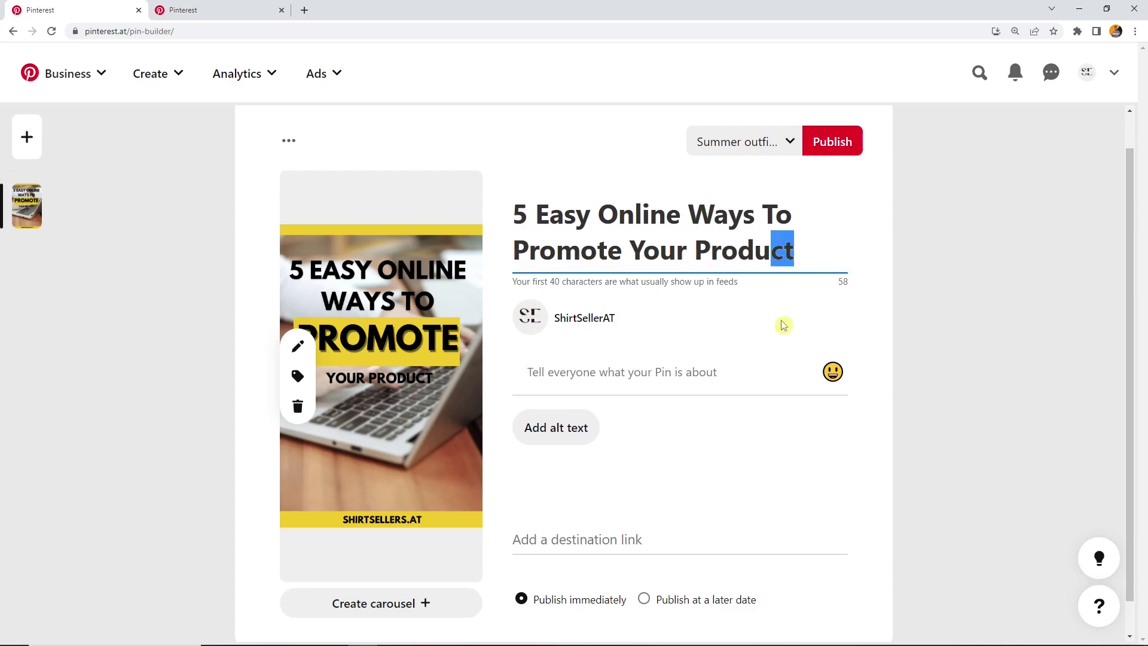
double_click(561, 215)
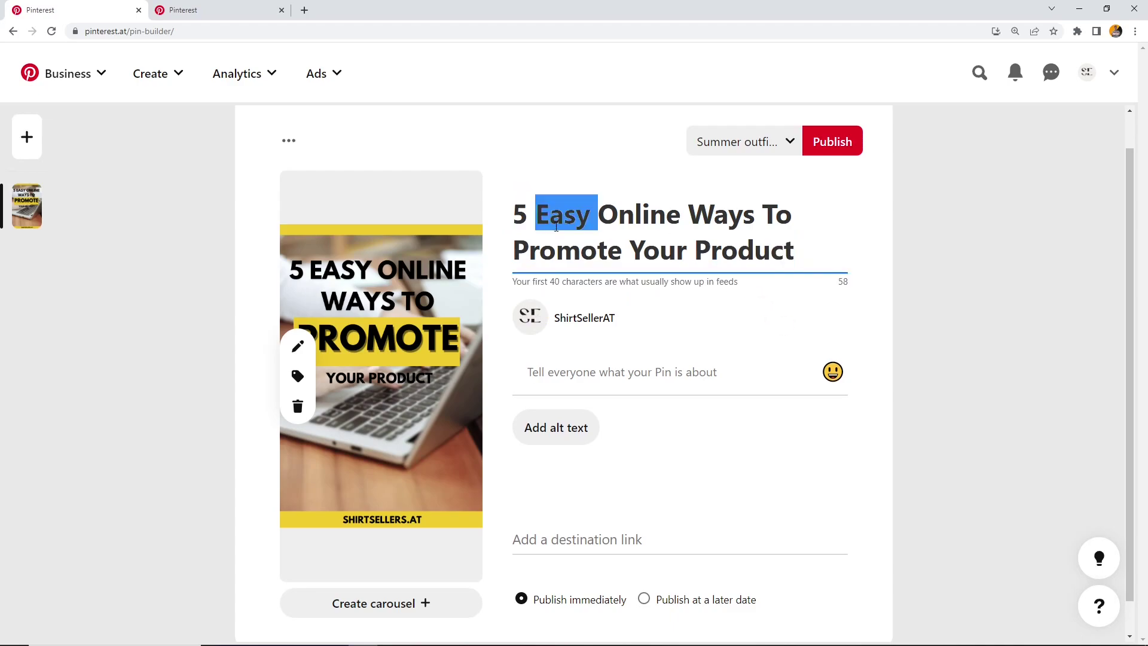
key("BackSpace")
left_click_drag(696, 266, 502, 220)
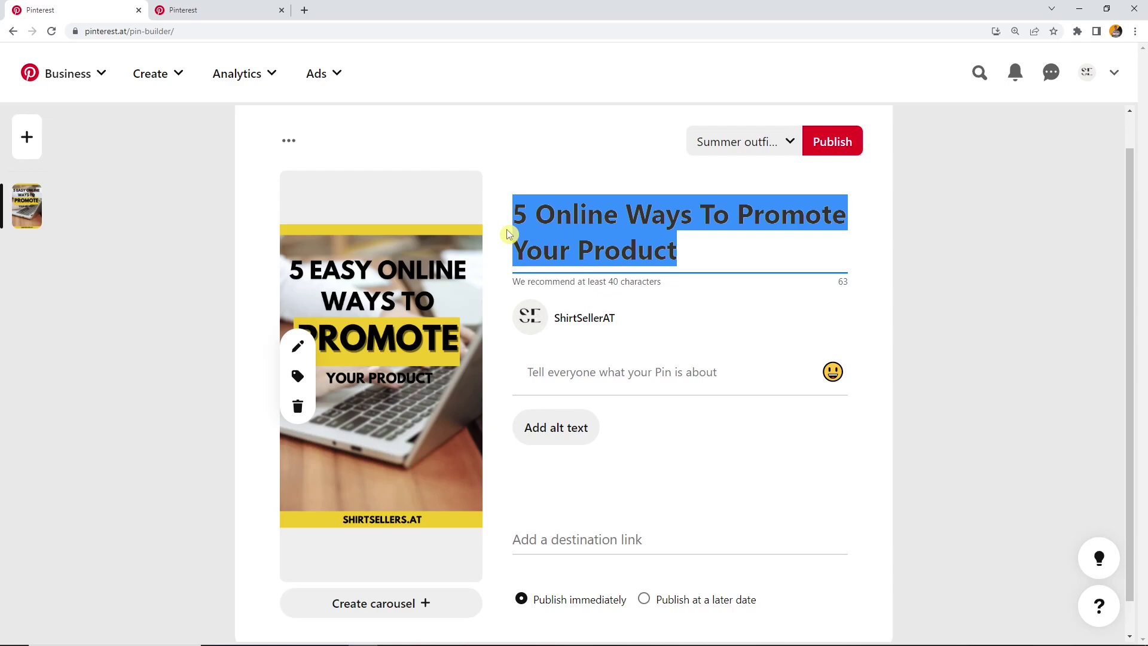
left_click(627, 368)
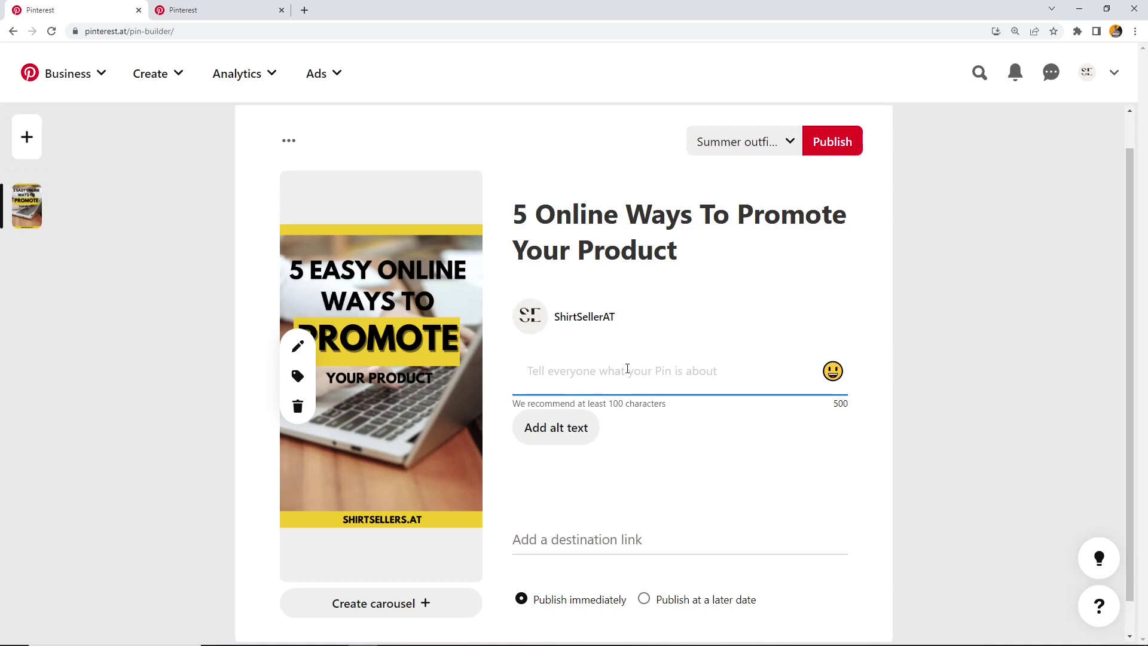
type("gvdbgdfgbgggggggggggggggggggggggg")
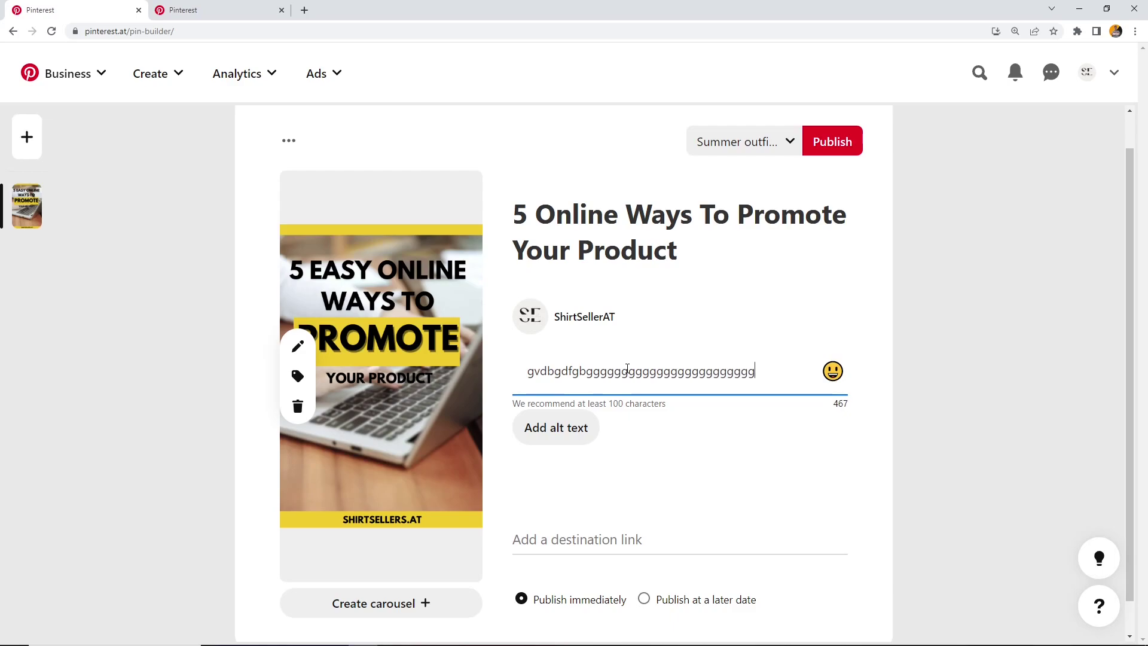
type("ggggggggggggggggggggggg g")
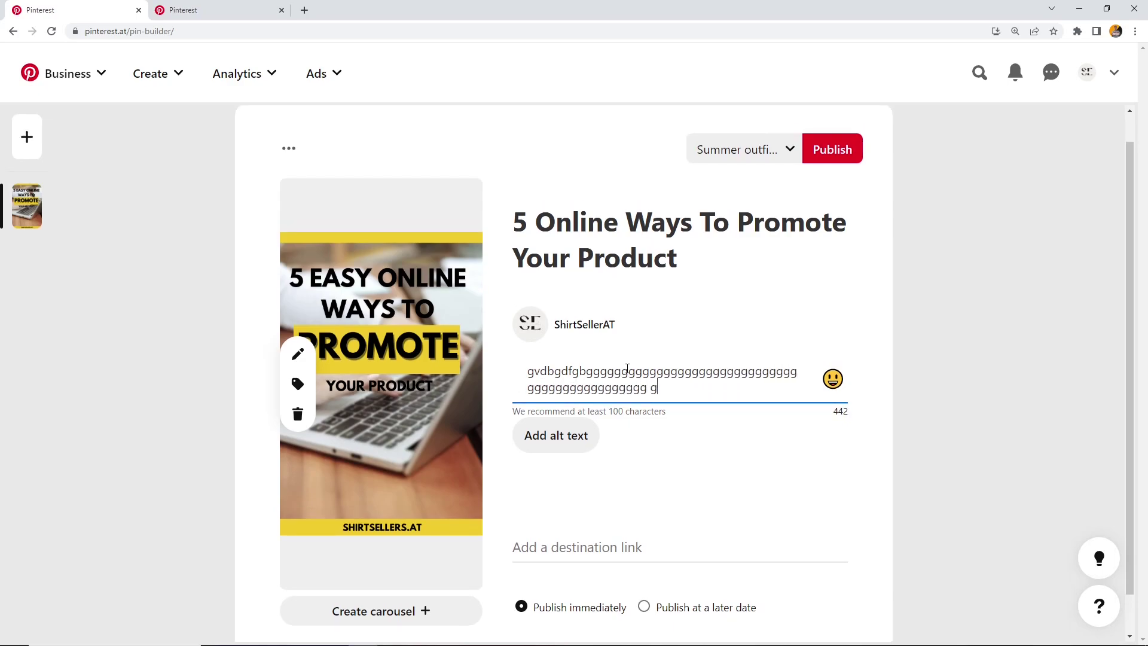
type("ggggggggggggggggggggggggggggggggggggggg g ")
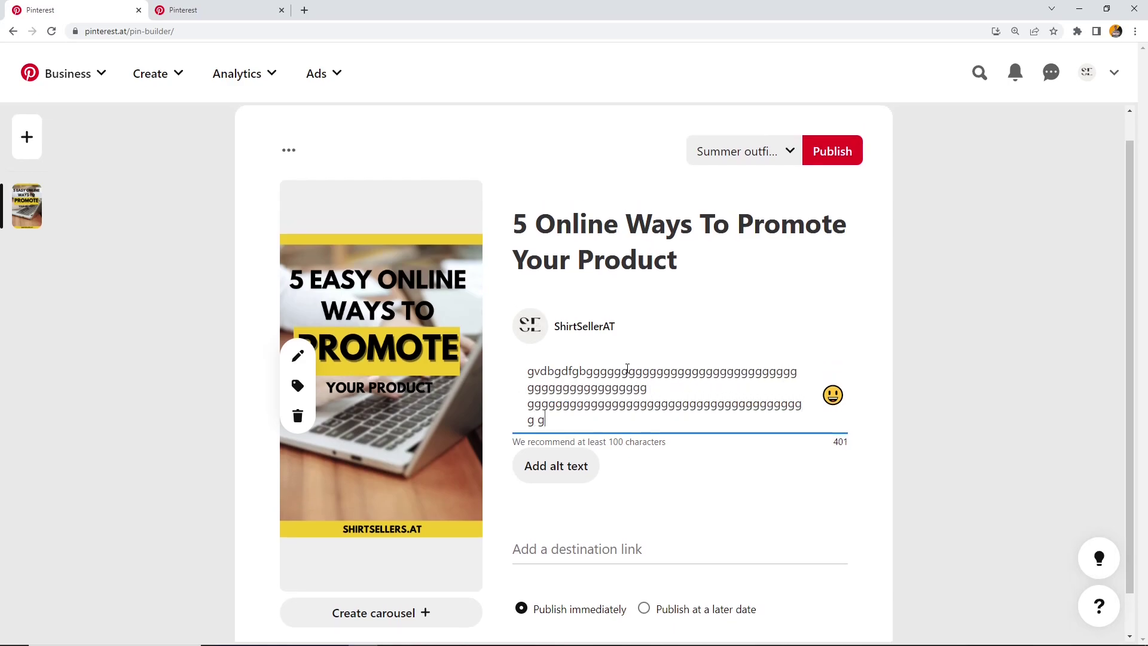
type("gggggggggggggggggggggggg")
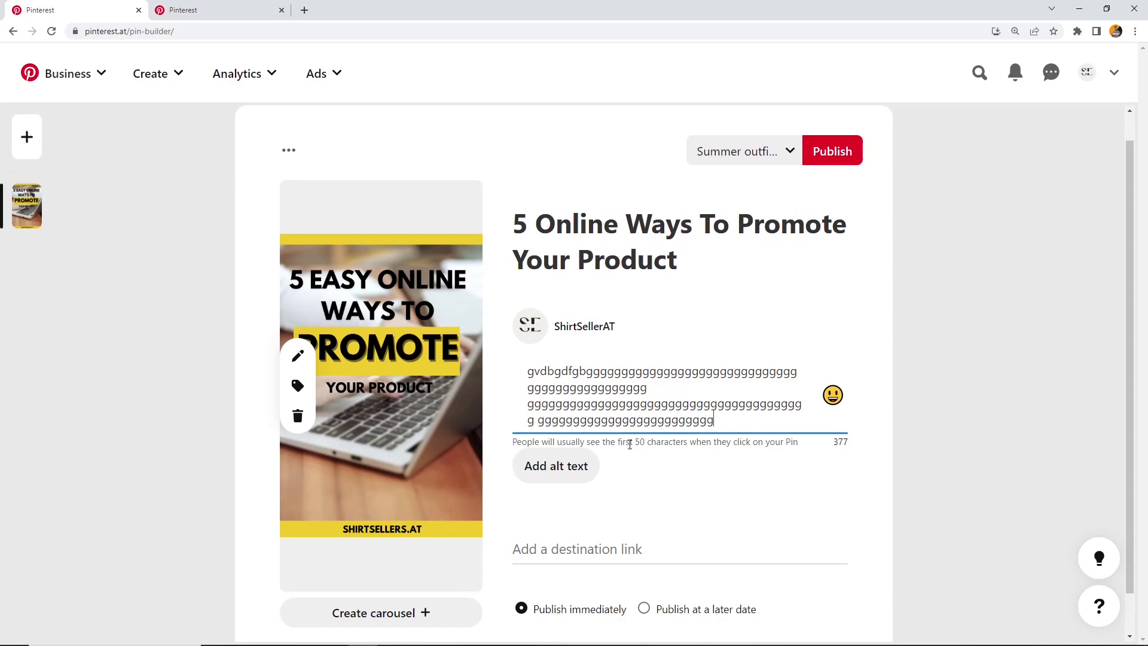
left_click(639, 441)
left_click(658, 421)
left_click_drag(721, 422, 505, 375)
key("BackSpace")
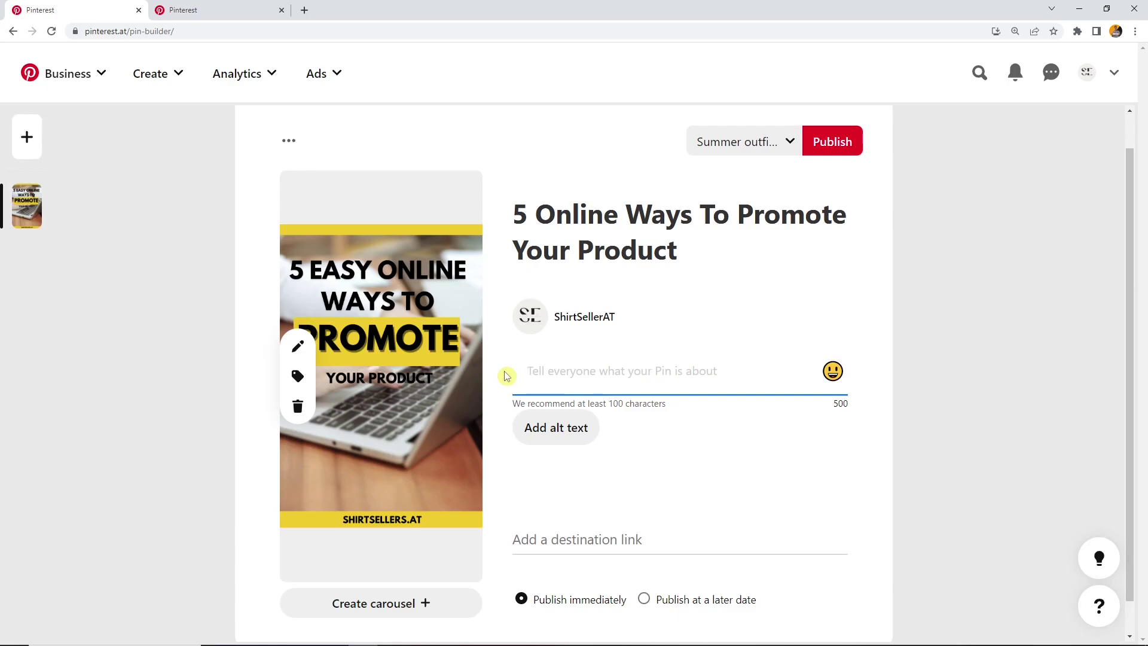
Step: Write the description asking about simple online promotion, calling the blog post a must read for you!
type("Do you want")
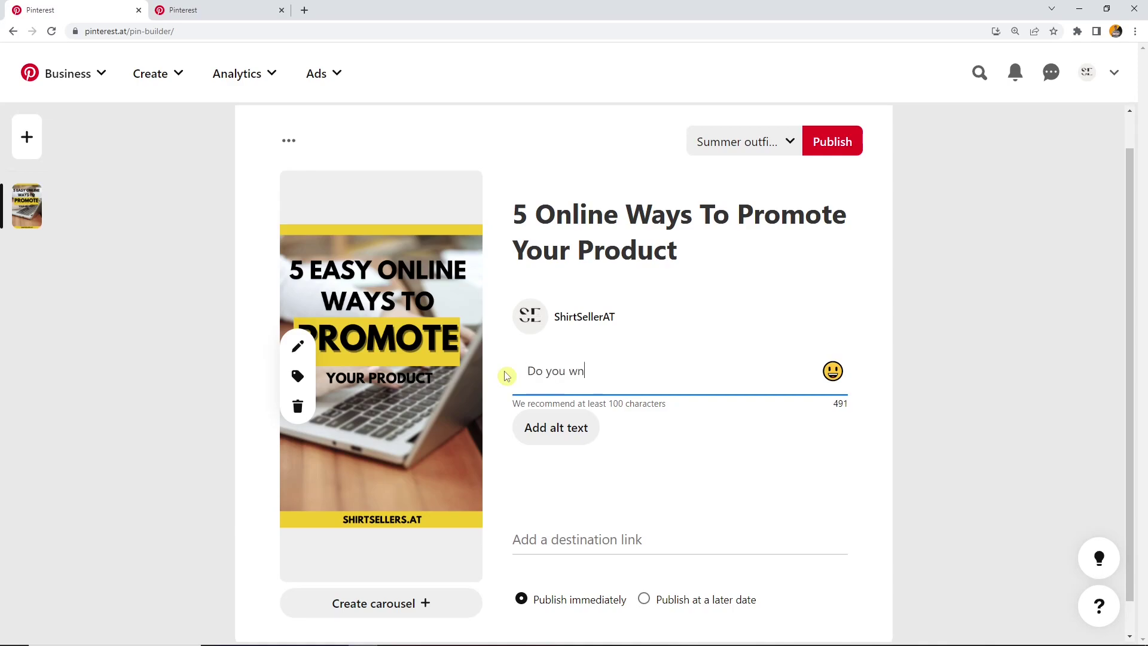
type(" to promote ")
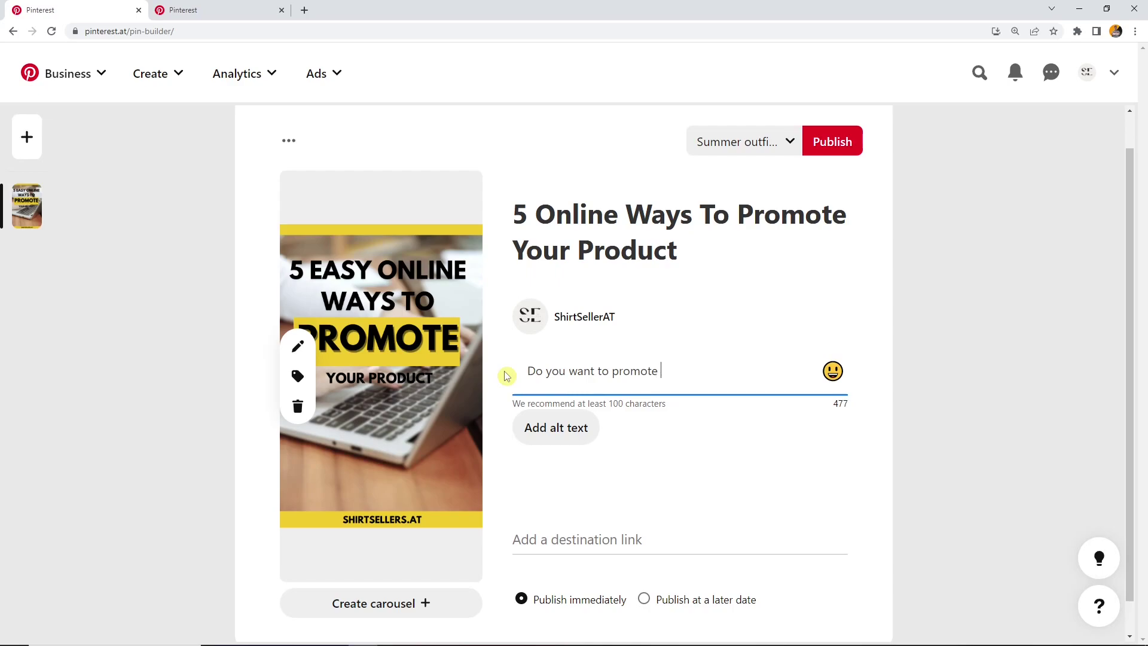
type("your produ")
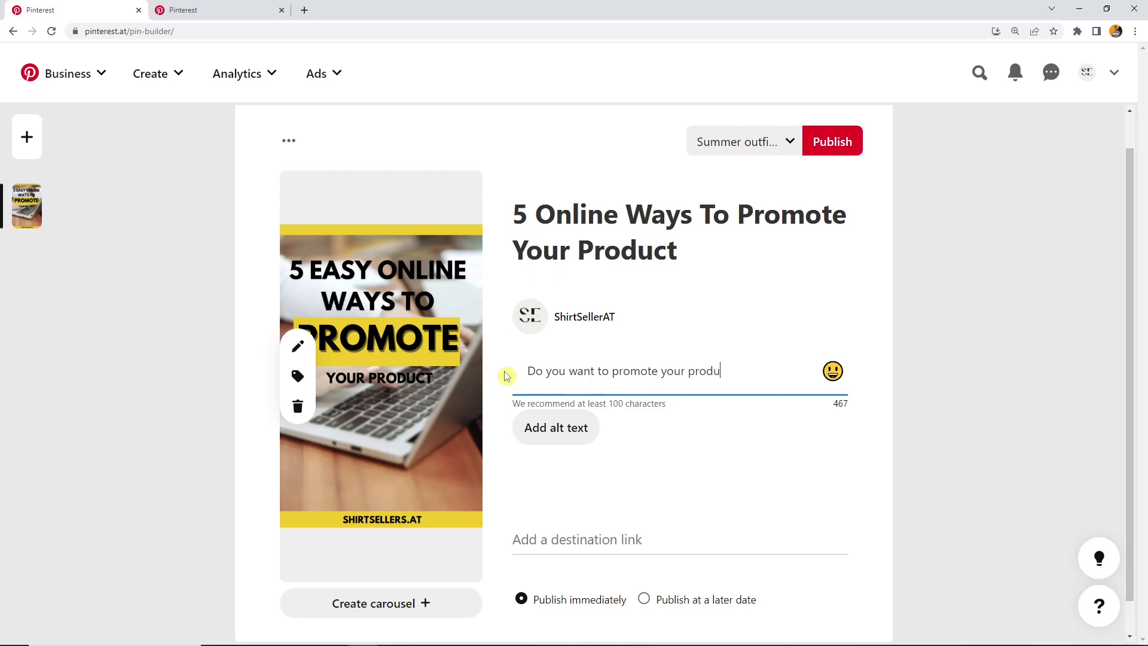
type("ct with simple online w")
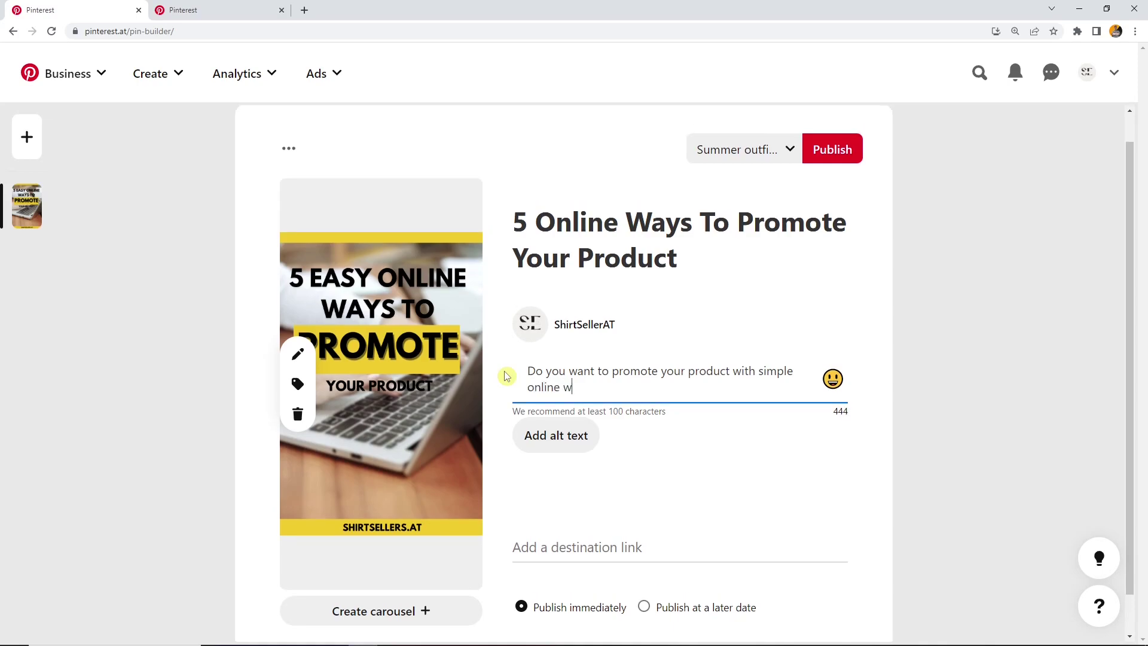
type("ays? Then this blog post is a mus")
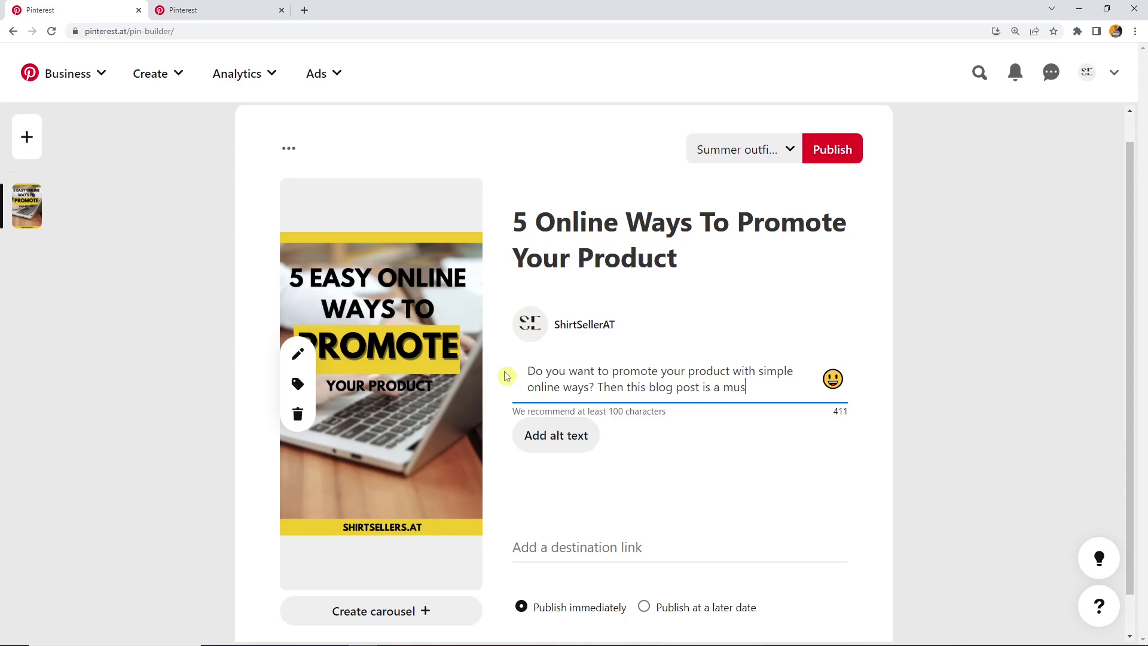
type("t read for you.!")
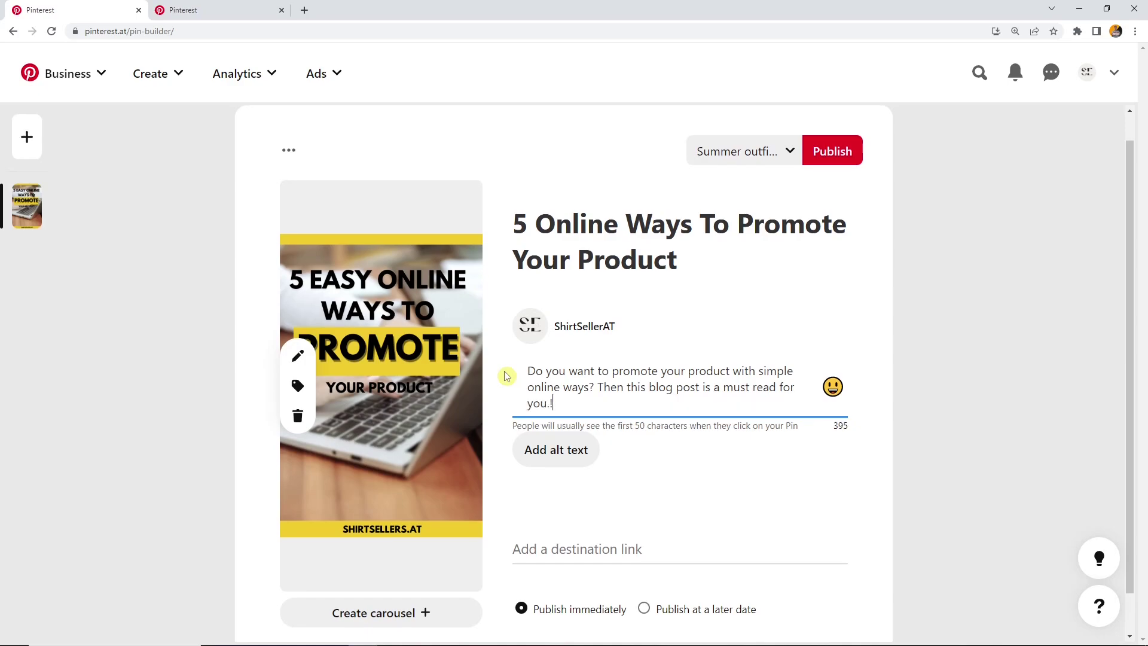
key("BackSpace")
type("!")
left_click(839, 431)
left_click(786, 400)
Step: Add 'In the blog post you will learn how to ....' and begin a new line with 'Way'
type("In the blog p")
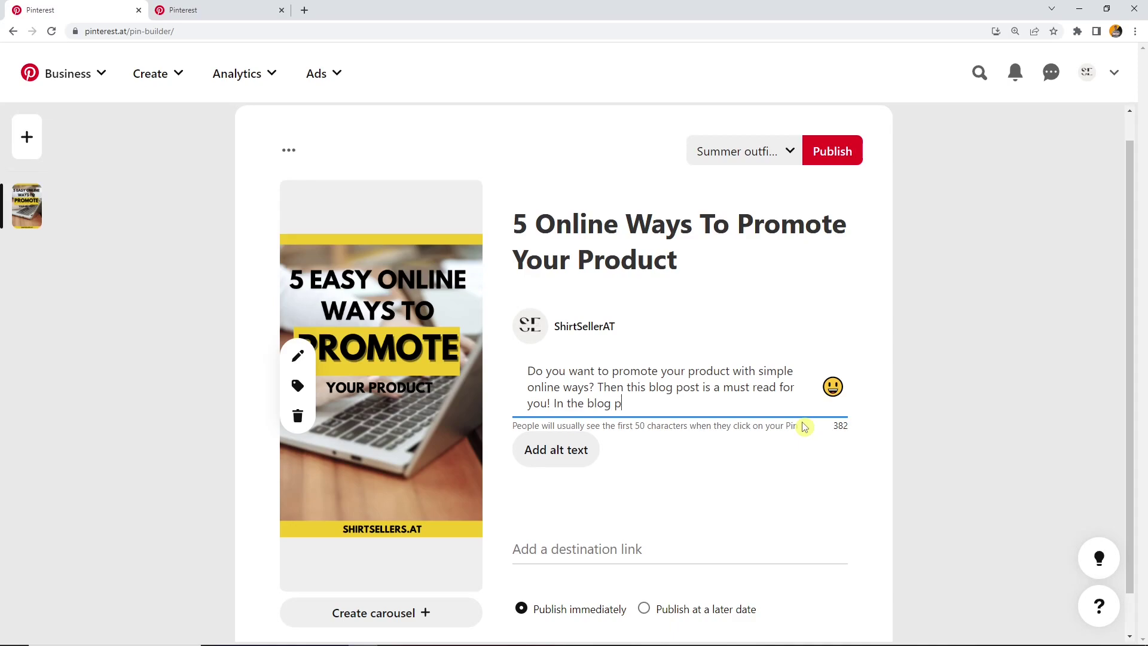
type("ost you will learn how to ")
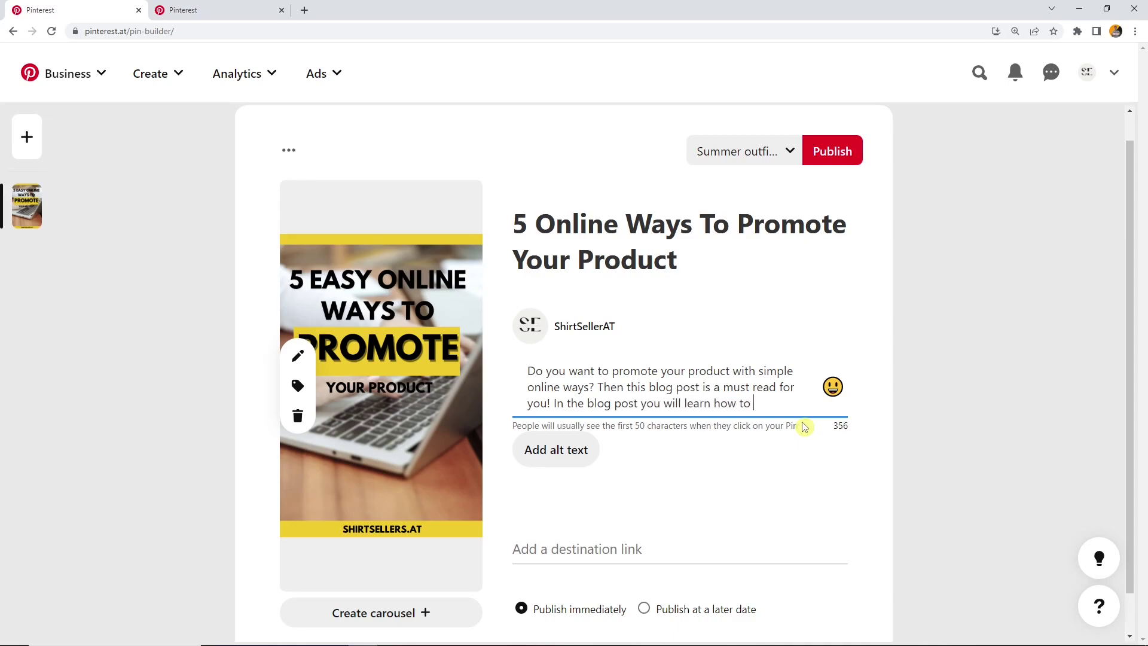
type(" ....")
key("Return")
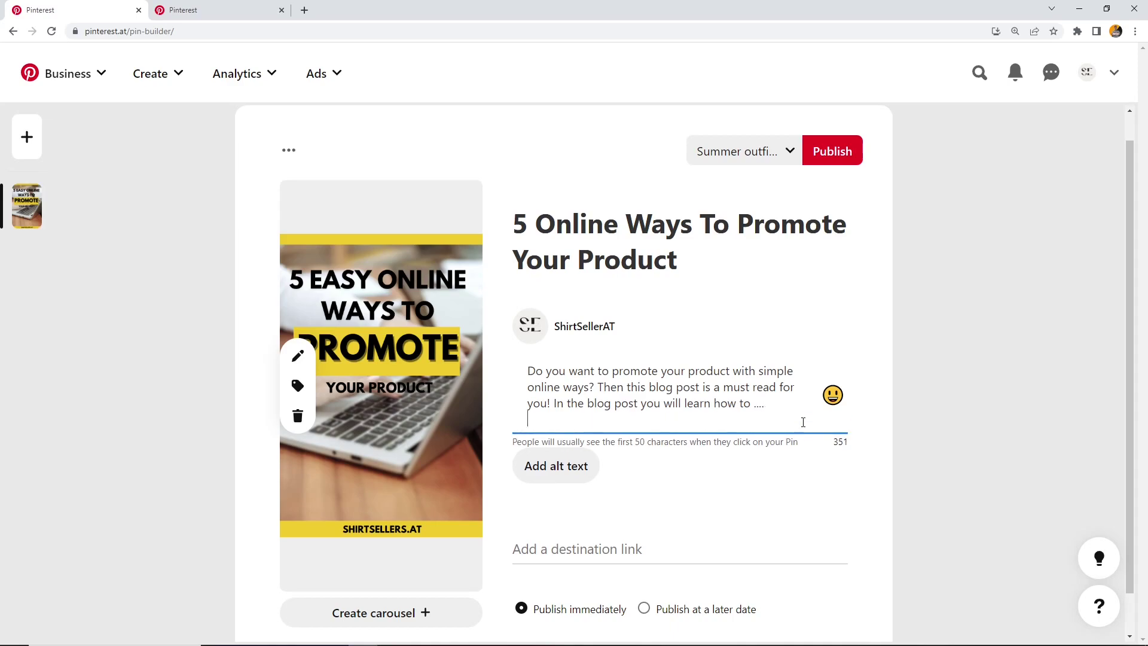
type("The")
key("BackSpace")
key("BackSpace")
key("BackSpace")
type("T")
key("BackSpace")
type("W")
key("BackSpace")
type("Way")
Step: Finish with way number 1 and 'click on the link which leads you to the blogpost.'
type("number 1 would")
key("BackSpace")
key("BackSpace")
type("ld be to ... ")
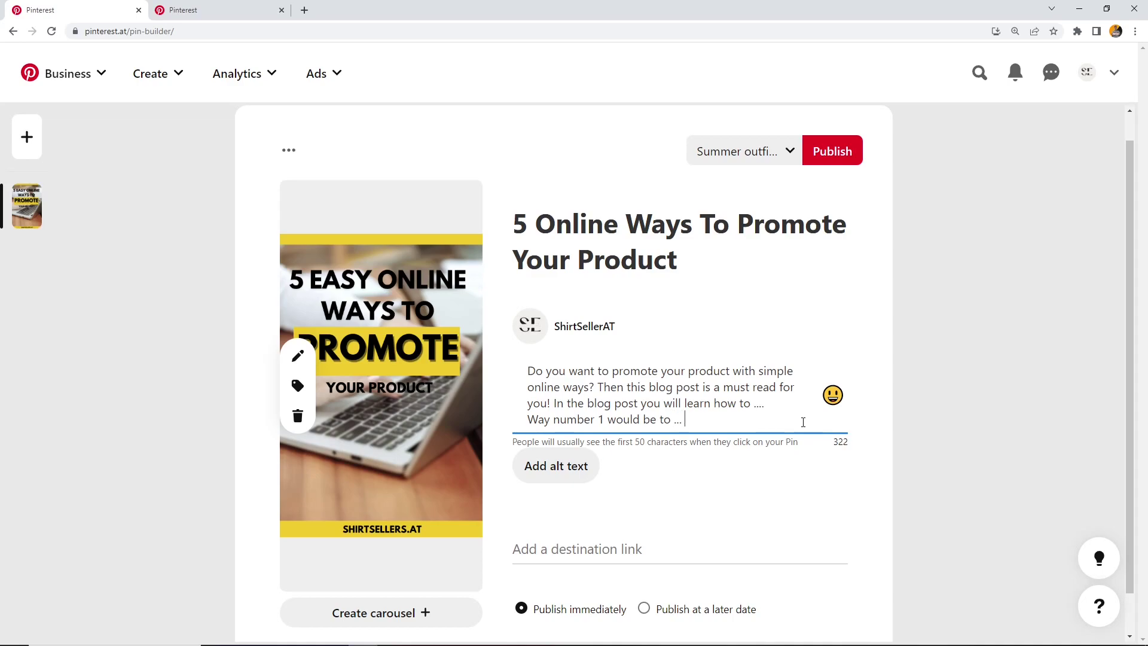
type("If you want to ")
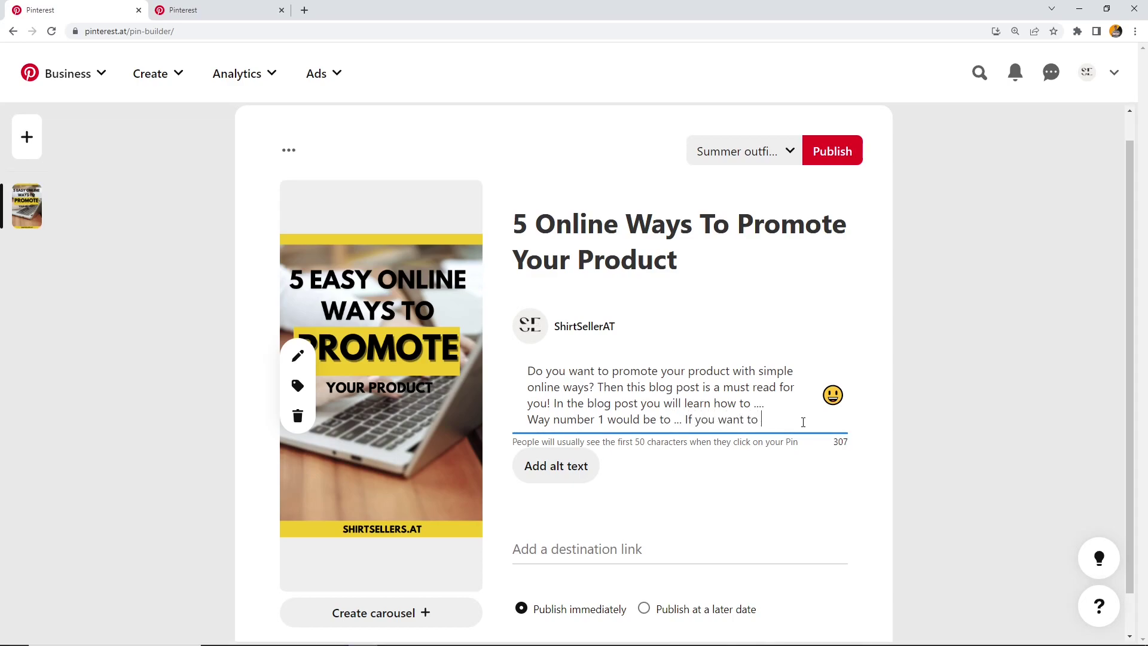
type("no more avbo")
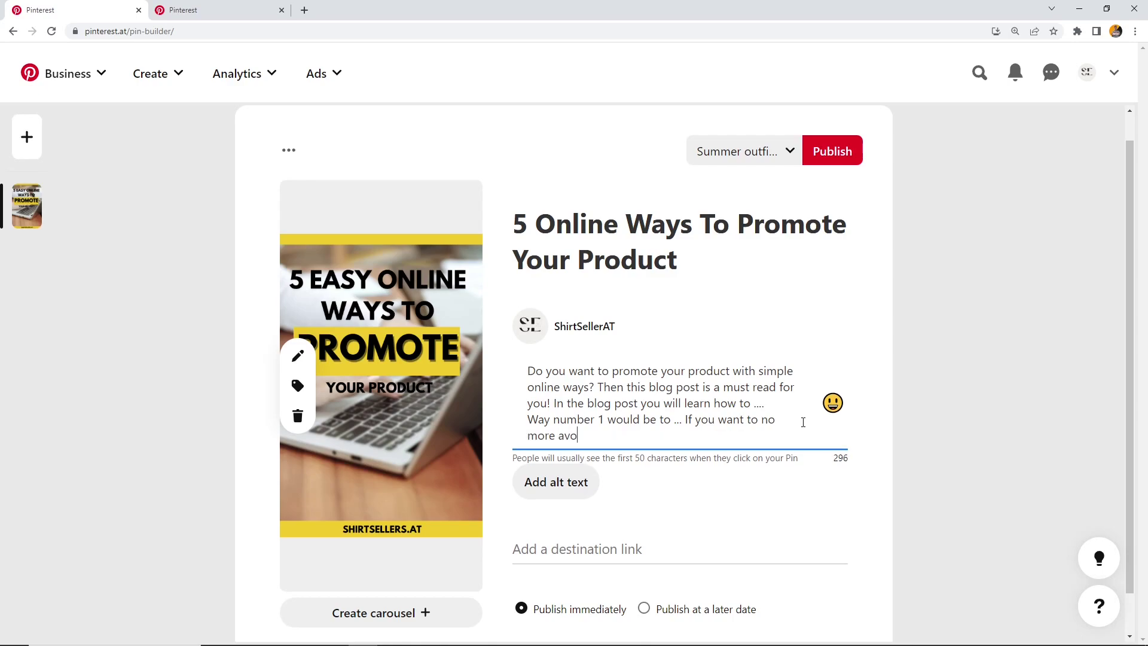
key("BackSpace")
type("bo")
key("BackSpace")
key("BackSpace")
key("BackSpace")
type("bou ")
type(" this a")
key("BackSpace")
key("BackSpace")
type("and")
key("BackSpace")
type("d the other w")
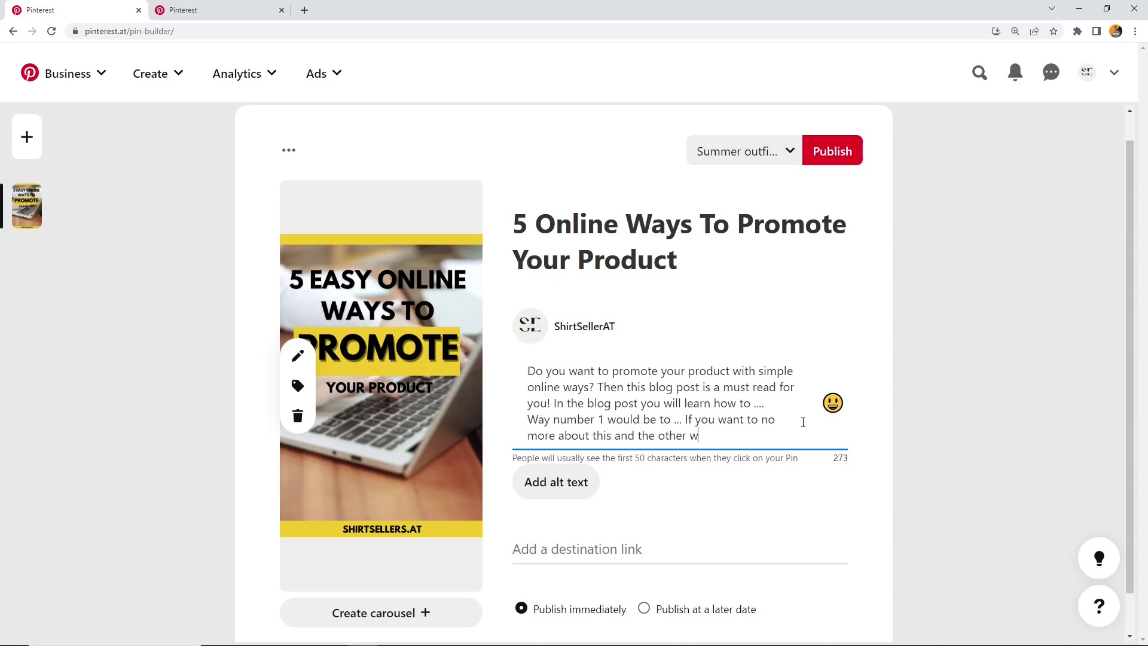
type("ays I wrote down for y")
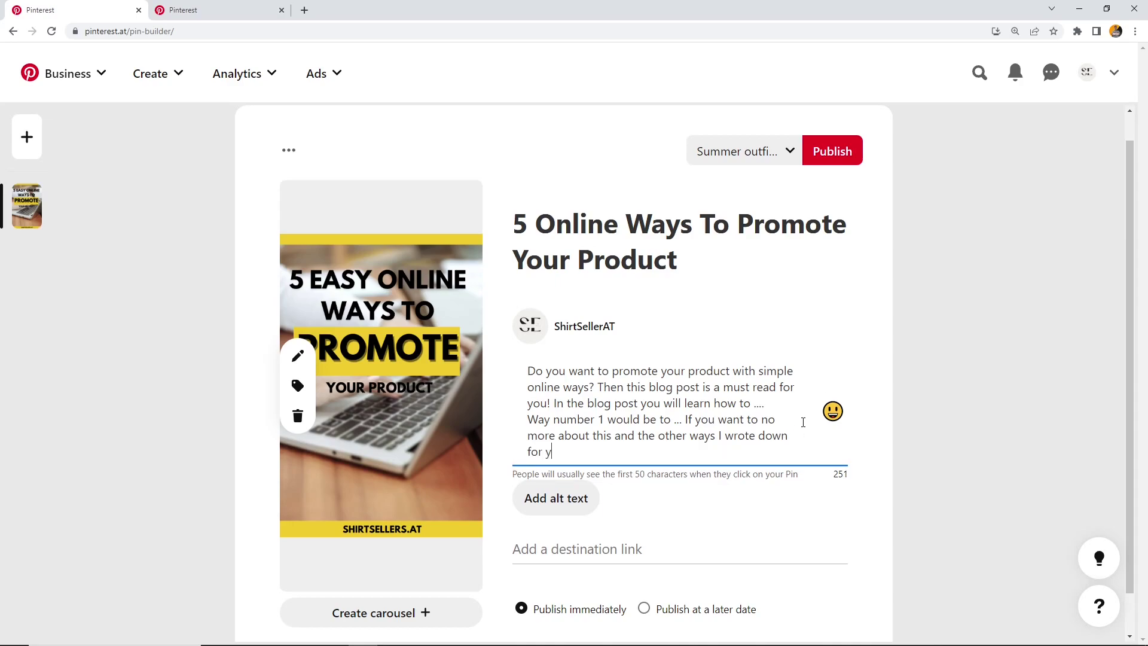
type("ou, tthe")
key("BackSpace")
key("BackSpace")
key("BackSpace")
type("hen click on the link ")
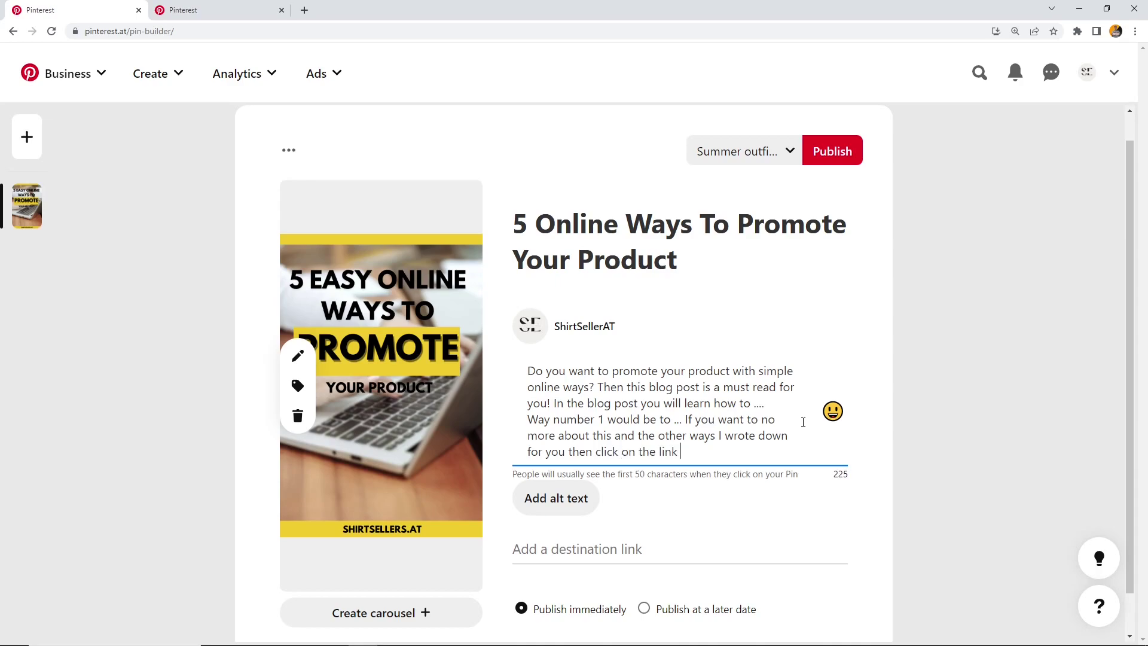
type("wh")
key("BackSpace")
type("hich leads you to the blogp")
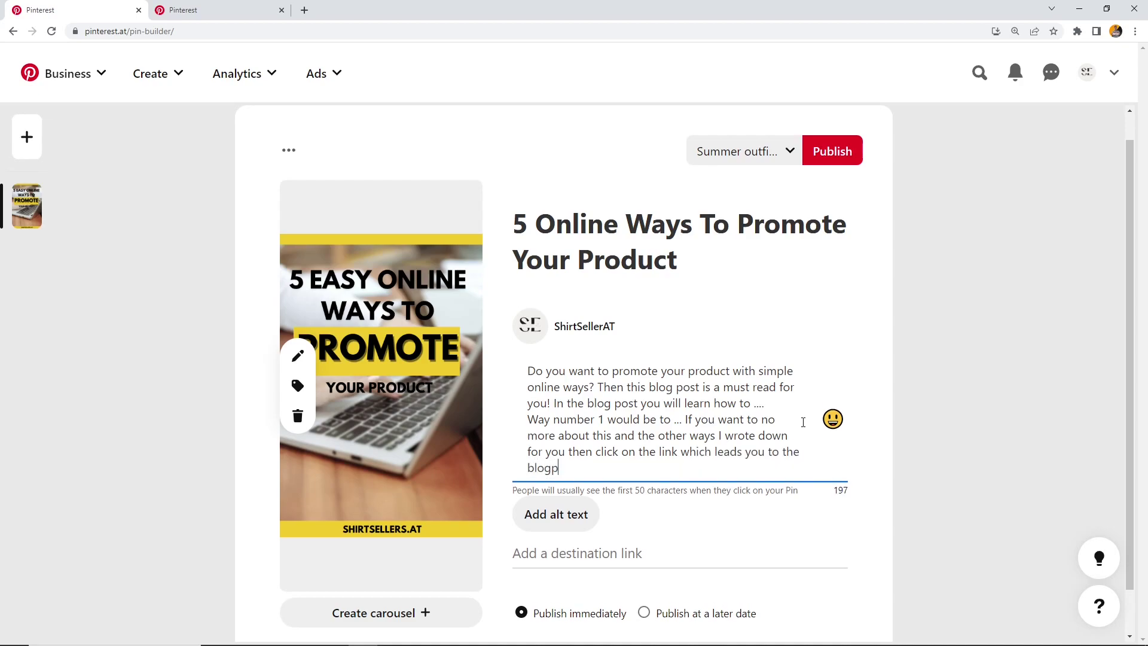
type("ost.")
Step: Insert grinning-face and Relaxed emojis after the description, then delete both
left_click(833, 421)
left_click(833, 421)
left_click(866, 561)
left_click(833, 419)
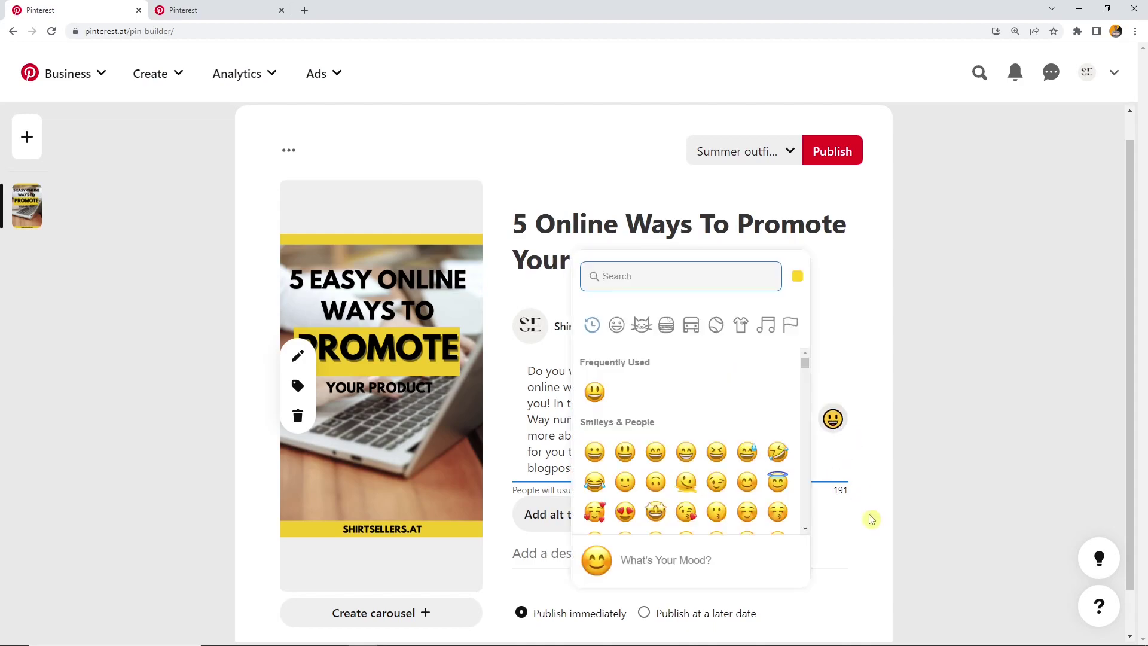
left_click(746, 508)
key("shift+Left")
key("shift+Left")
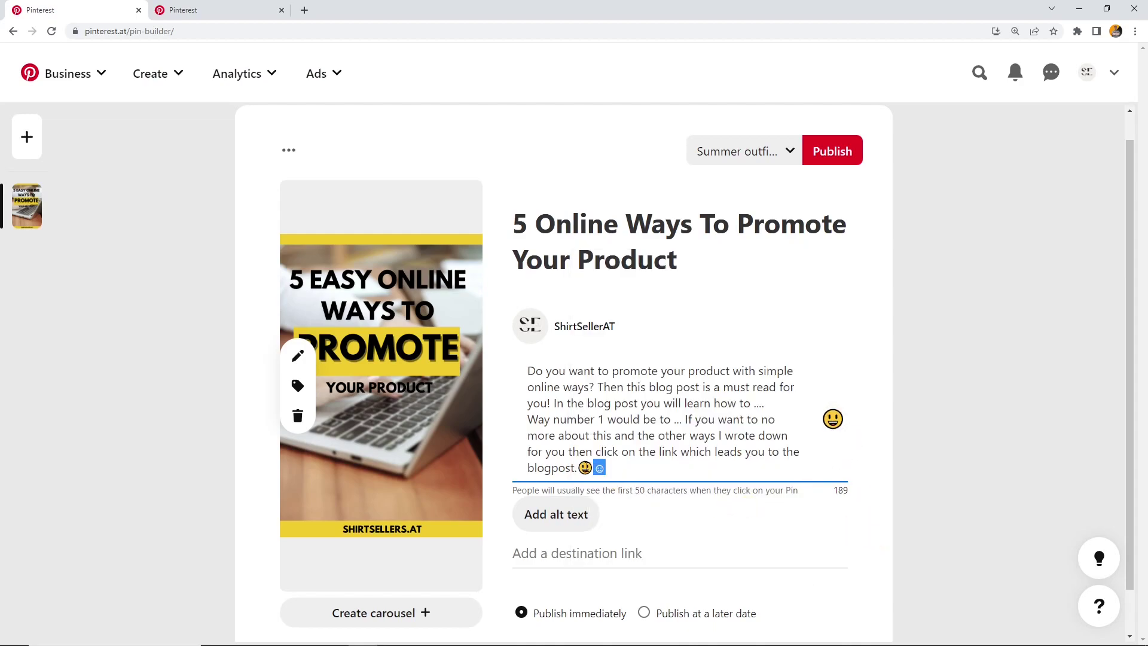
key("BackSpace")
scroll(703, 486, "down", 1)
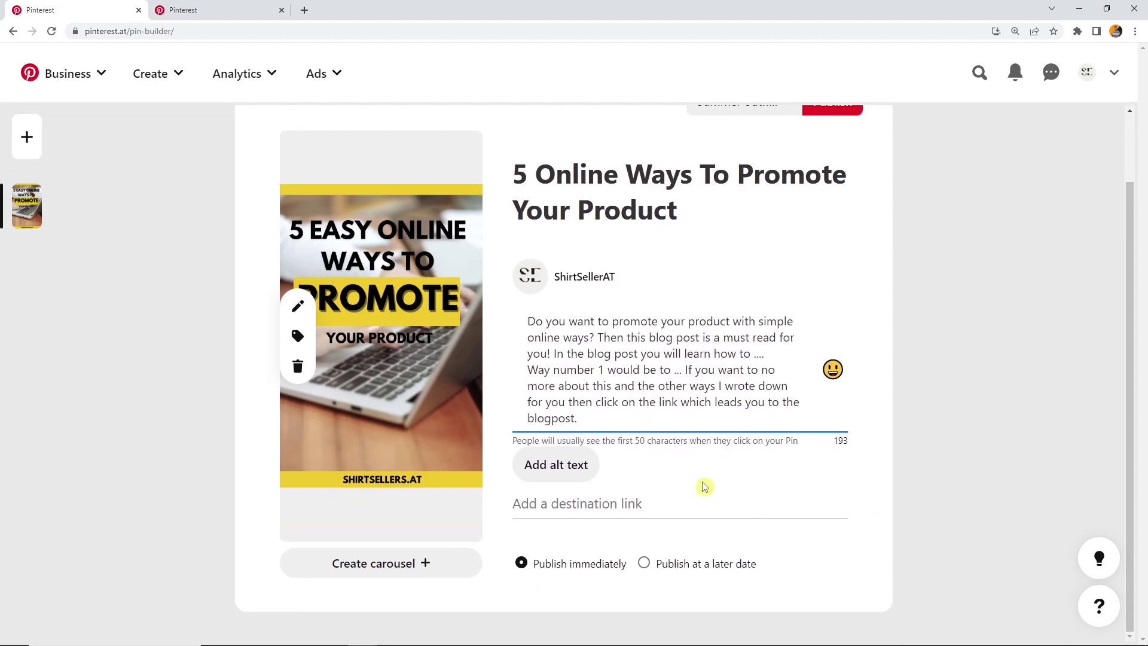
Step: Reveal the alt text field and place the caret in it
left_click(567, 472)
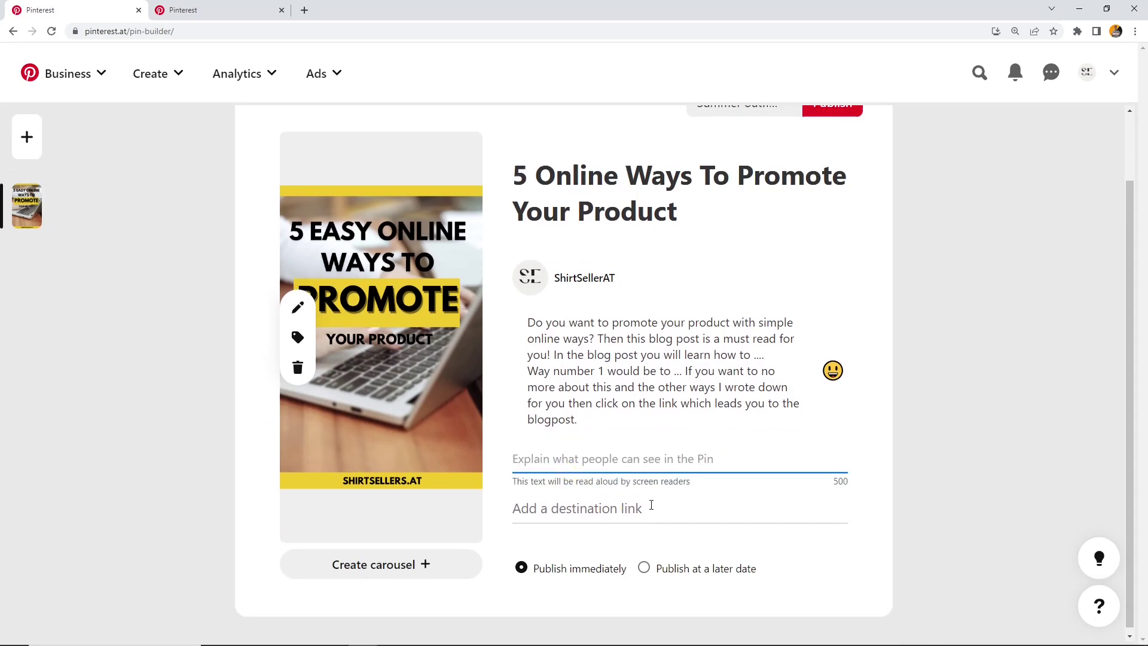
left_click(659, 473)
Step: Copy the full description and paste it into the alt text, replacing '#trendy'
left_click_drag(579, 420, 518, 318)
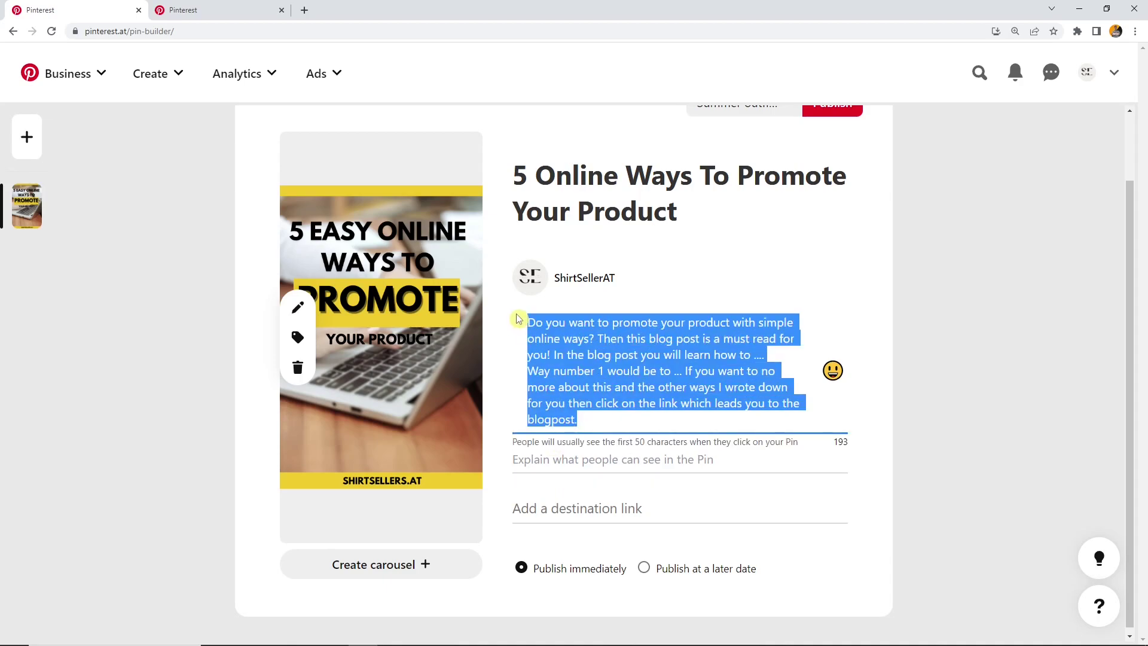
left_click(581, 457)
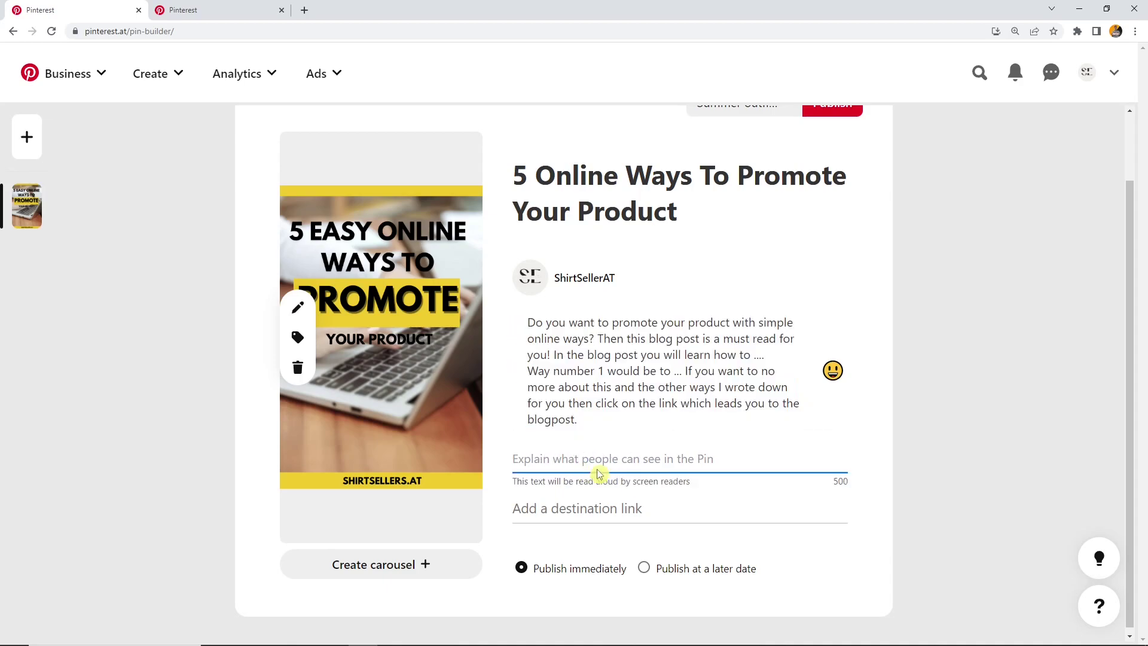
left_click_drag(578, 420, 520, 336)
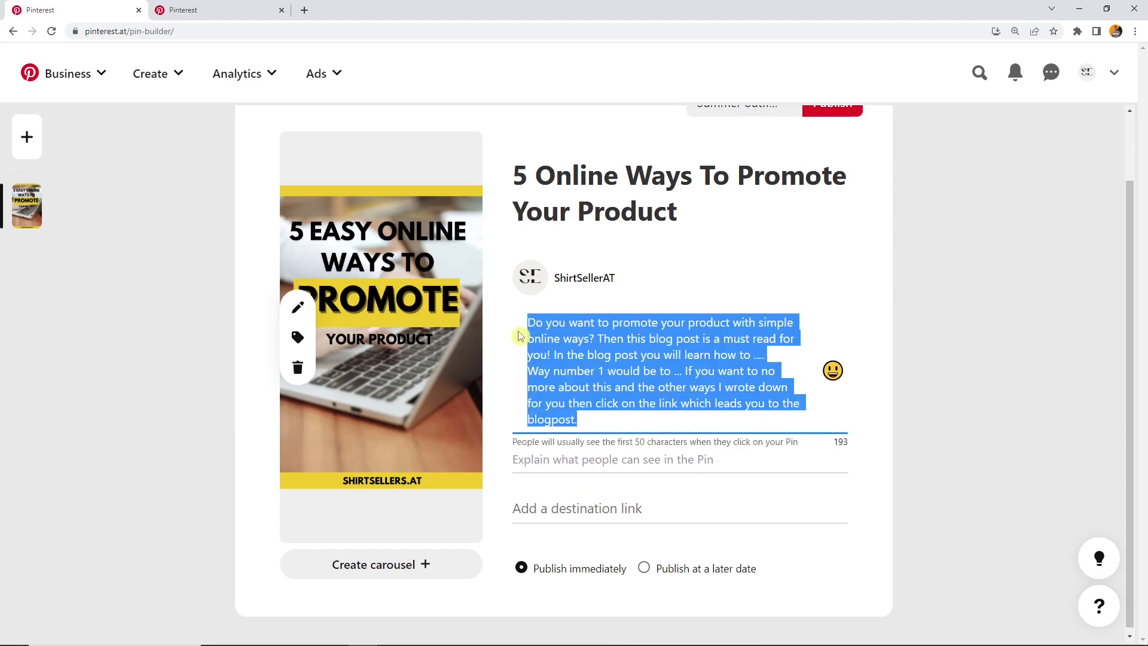
left_click(618, 454)
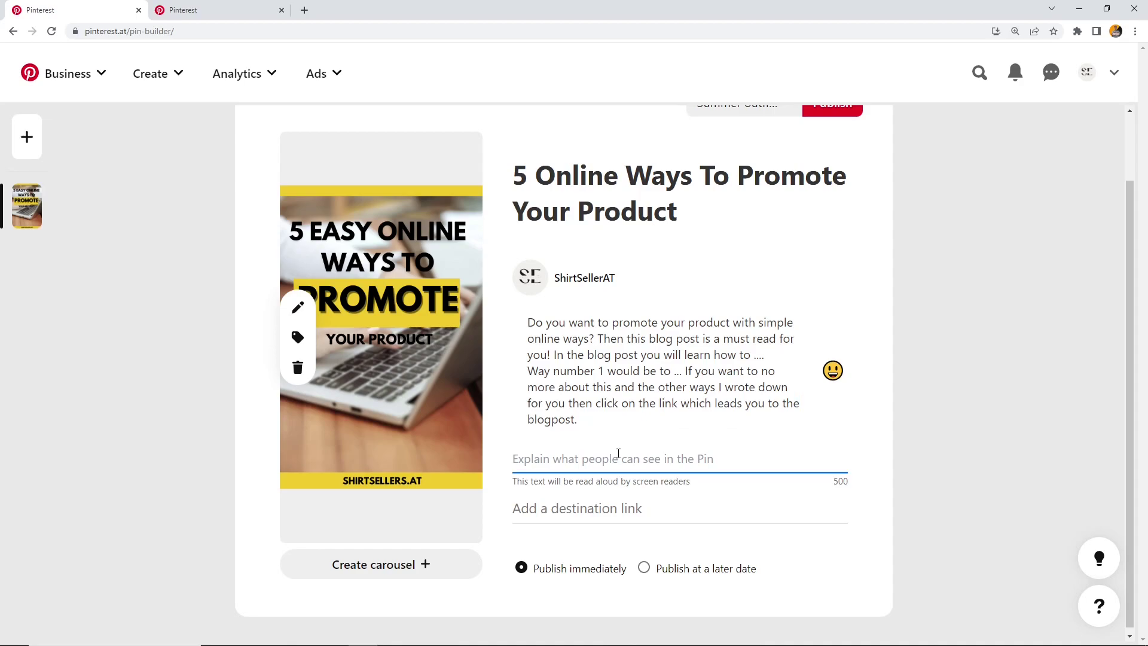
left_click_drag(527, 326, 558, 447)
key("ctrl+c")
left_click(566, 458)
type("#trend")
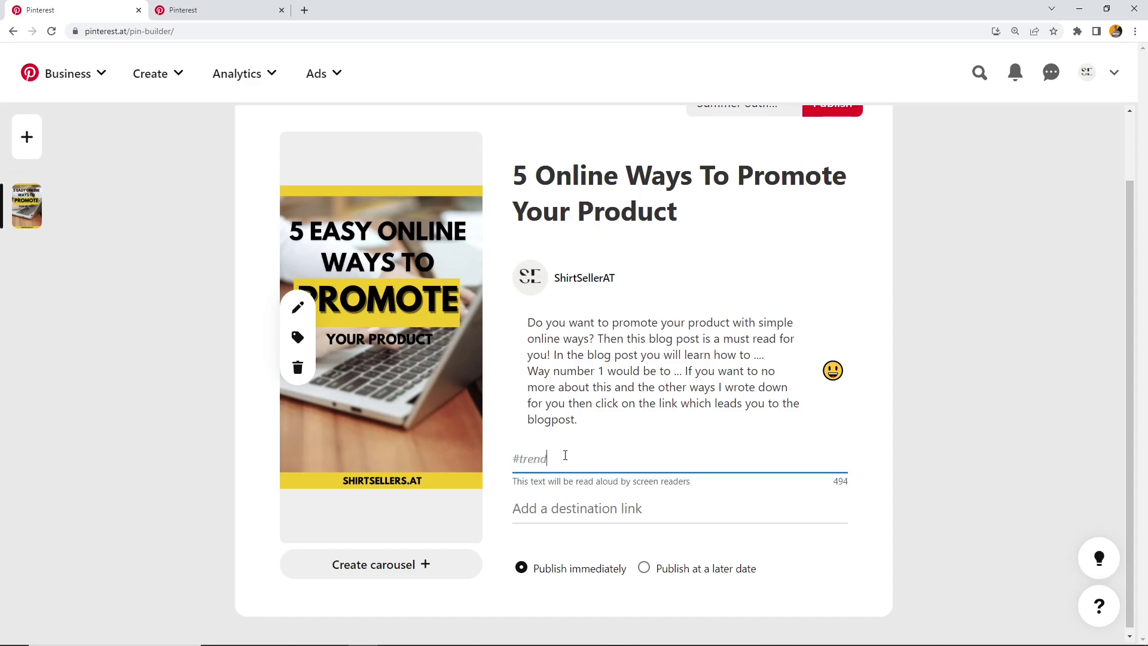
type("y")
key("ctrl+a")
key("ctrl+v")
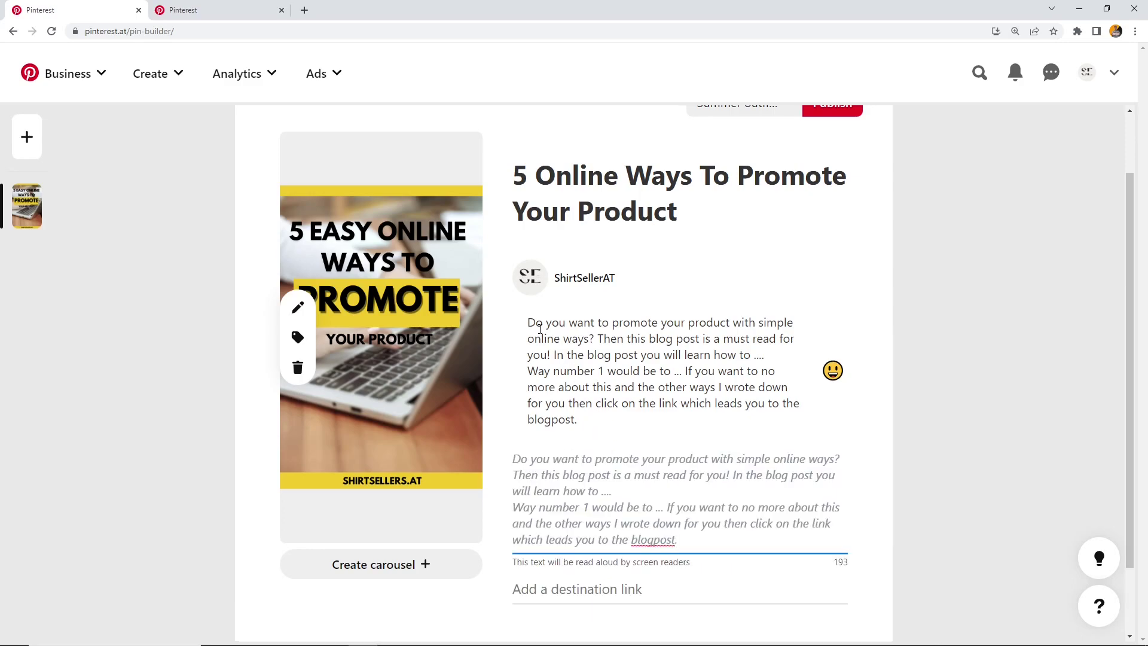
Step: Clear the text selection and scroll down to the destination link field
left_click_drag(527, 318, 599, 423)
left_click(599, 423)
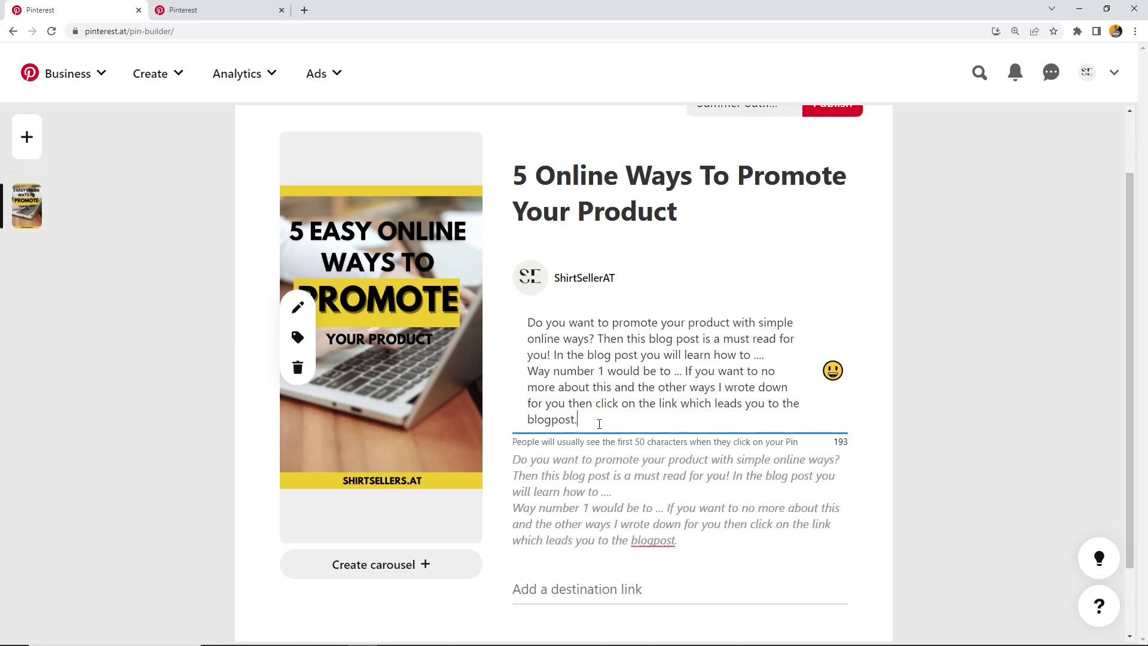
scroll(599, 423, "down", 1)
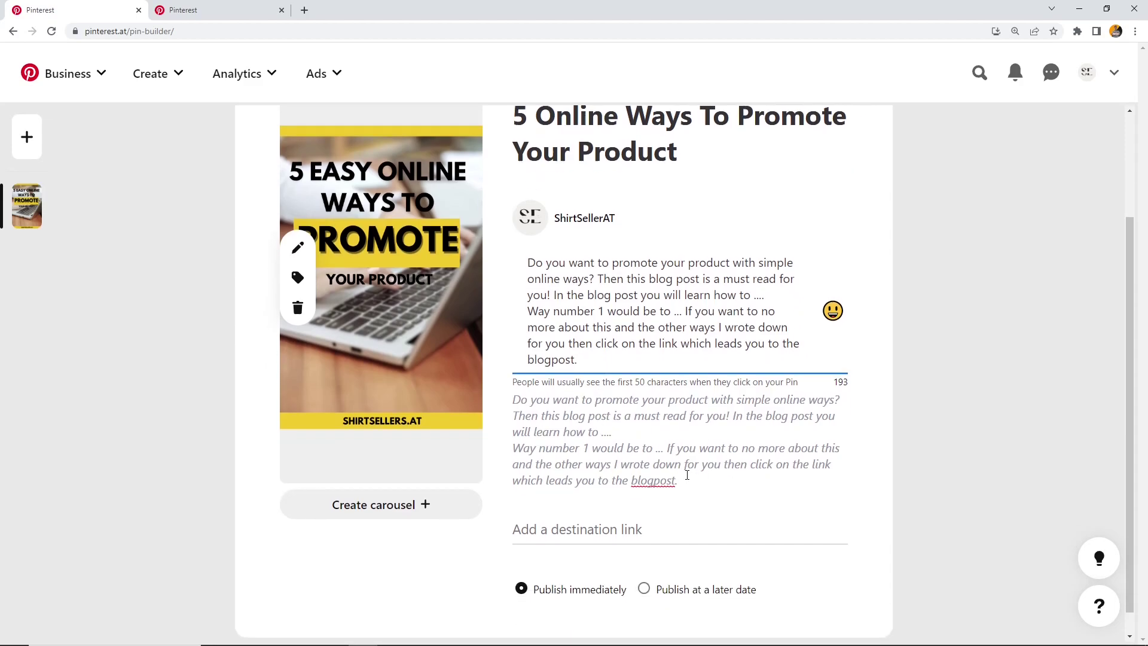
scroll(687, 475, "down", 1)
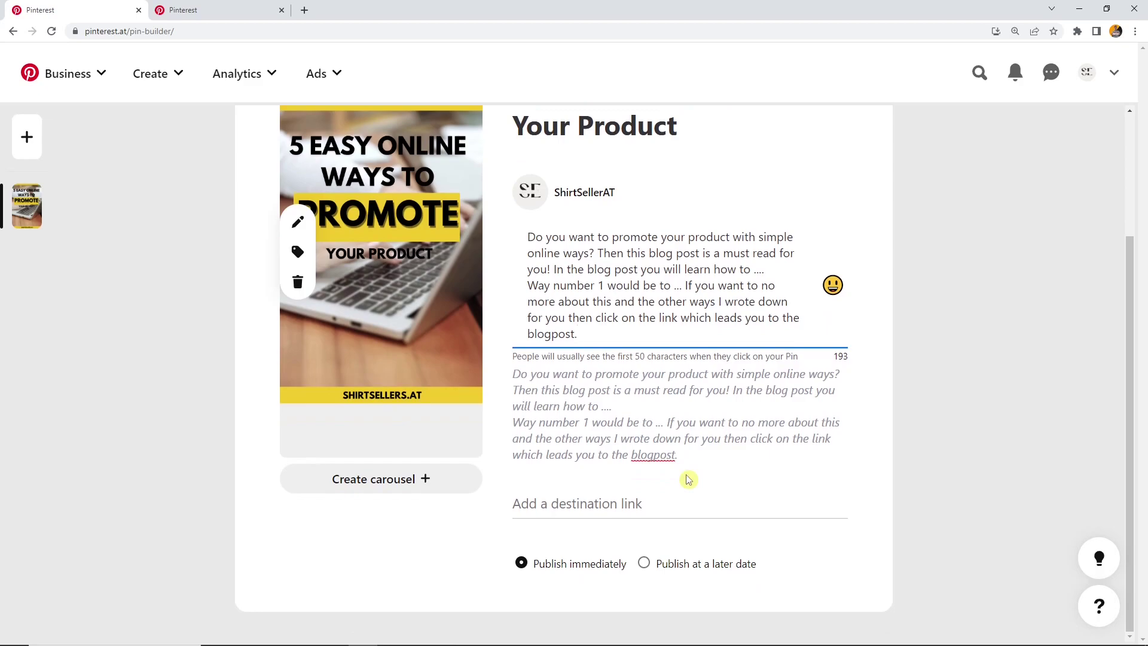
left_click(674, 502)
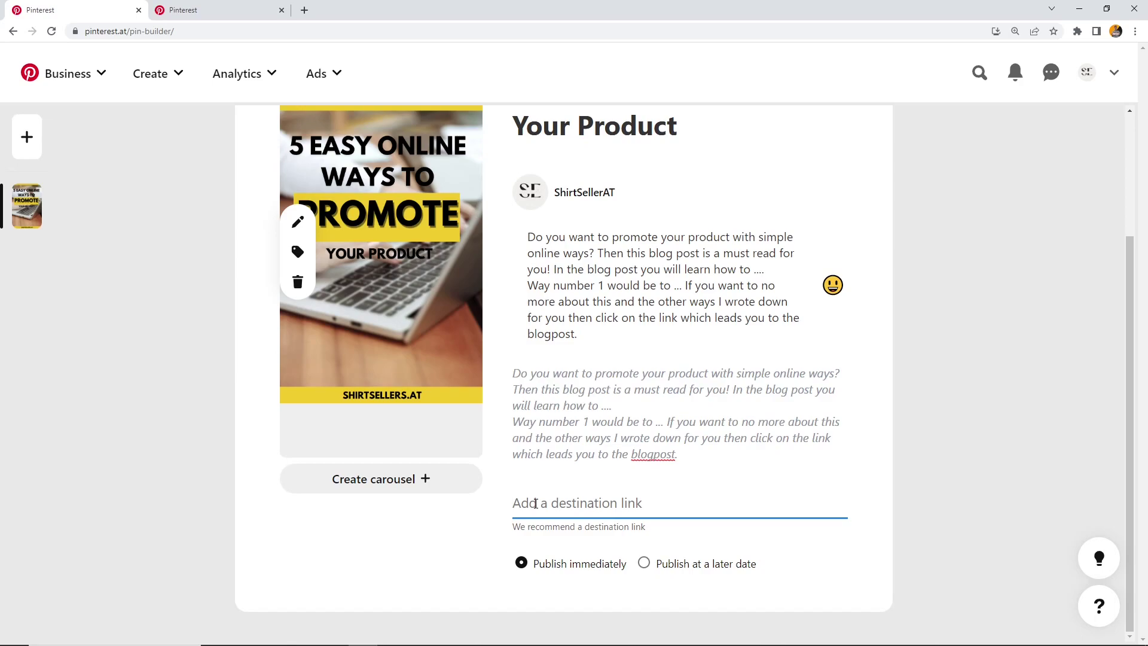
type("www.")
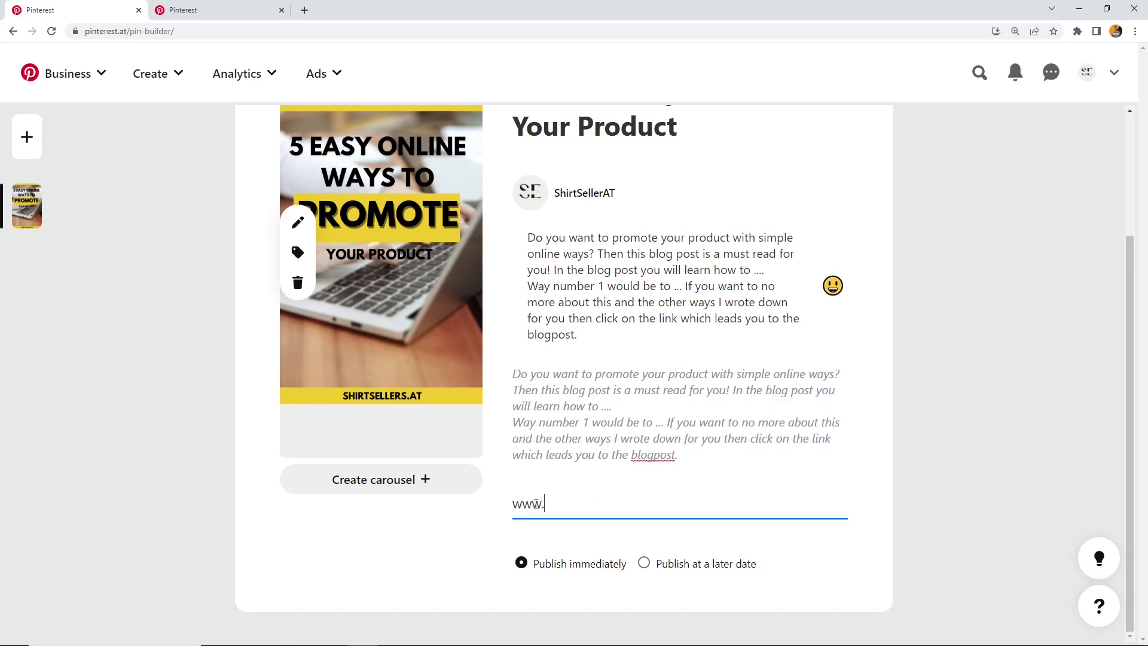
type("shirtsellers.")
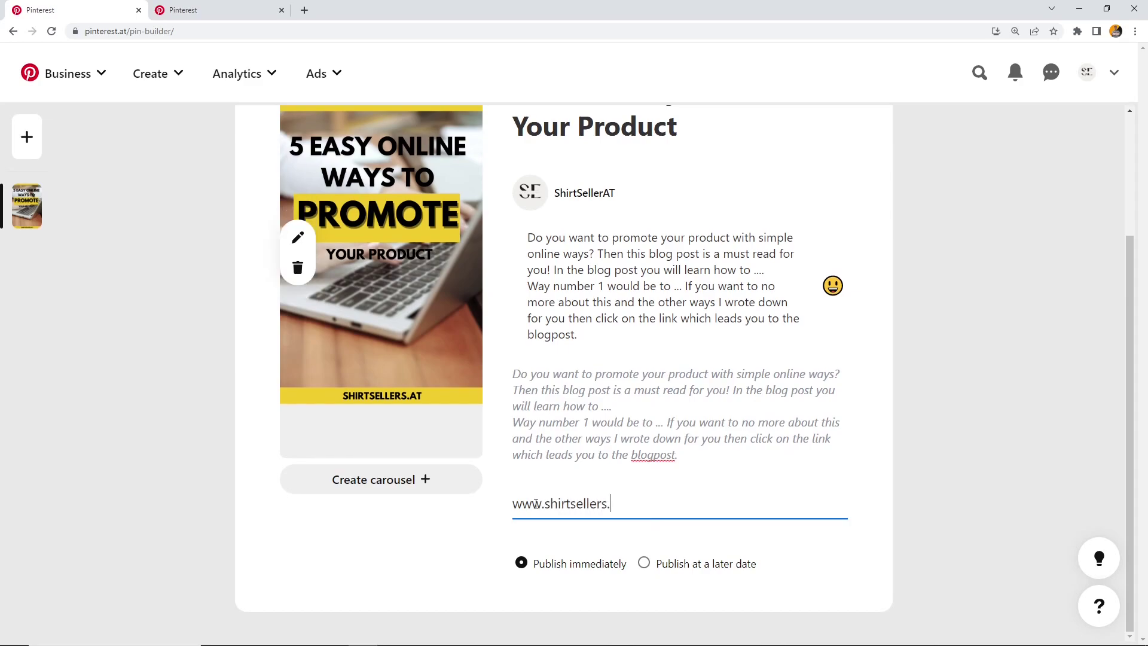
type("at/blogpost1")
Step: Choose 'Publish at a later date' with 03/16/2023 and 12:00 PM
left_click(522, 574)
left_click(688, 568)
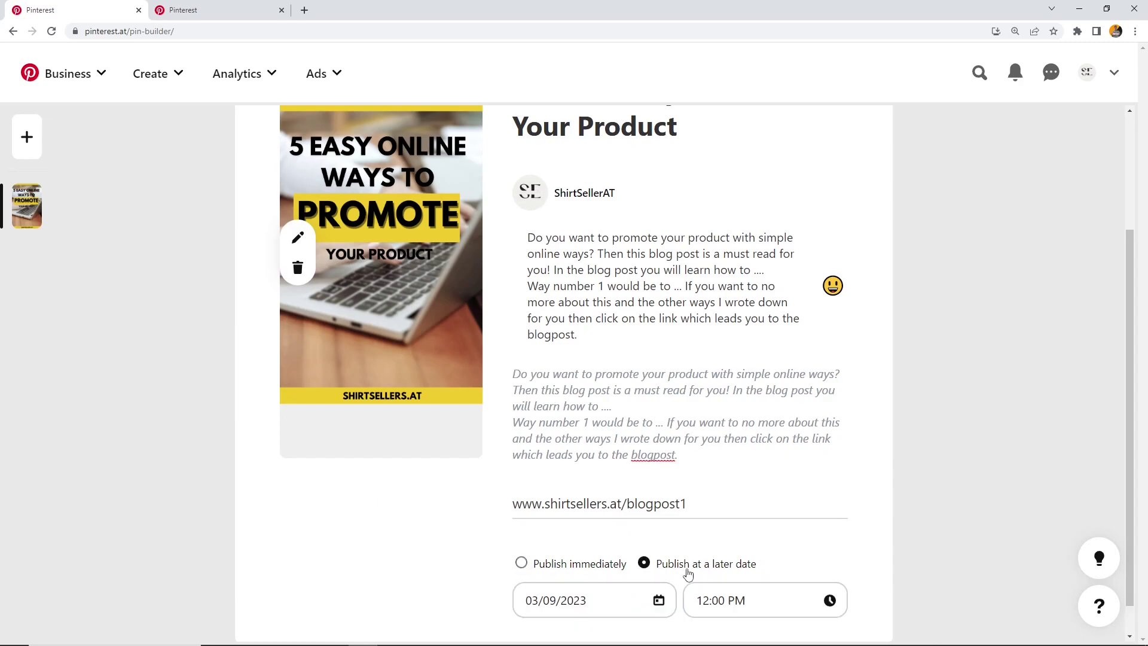
scroll(690, 598, "down", 1)
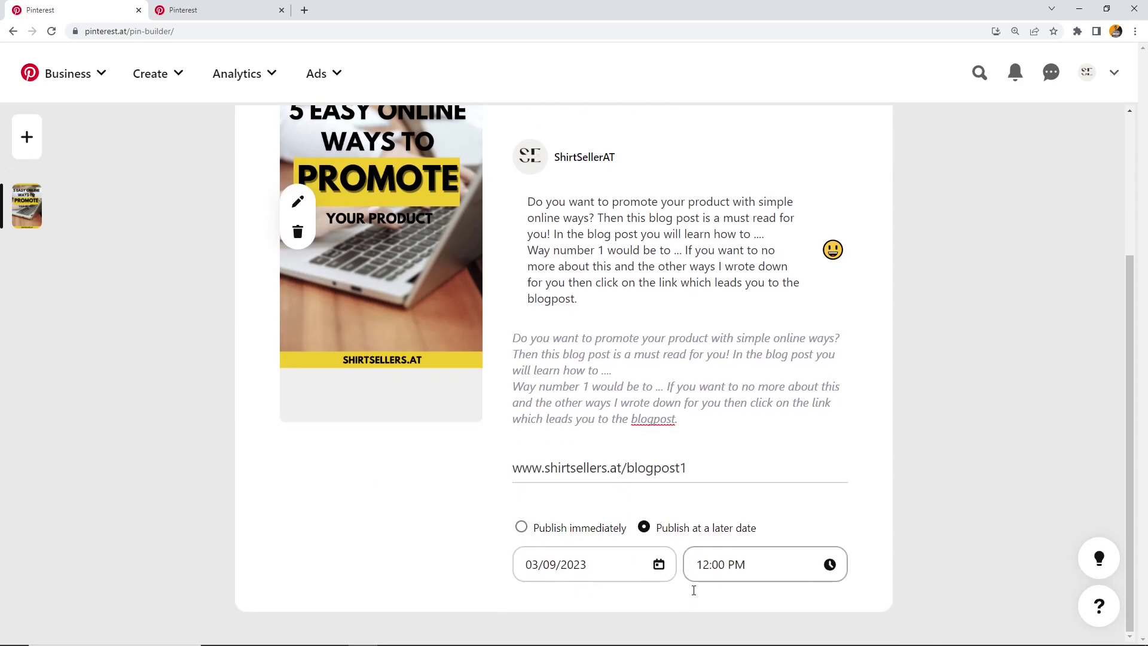
left_click(661, 566)
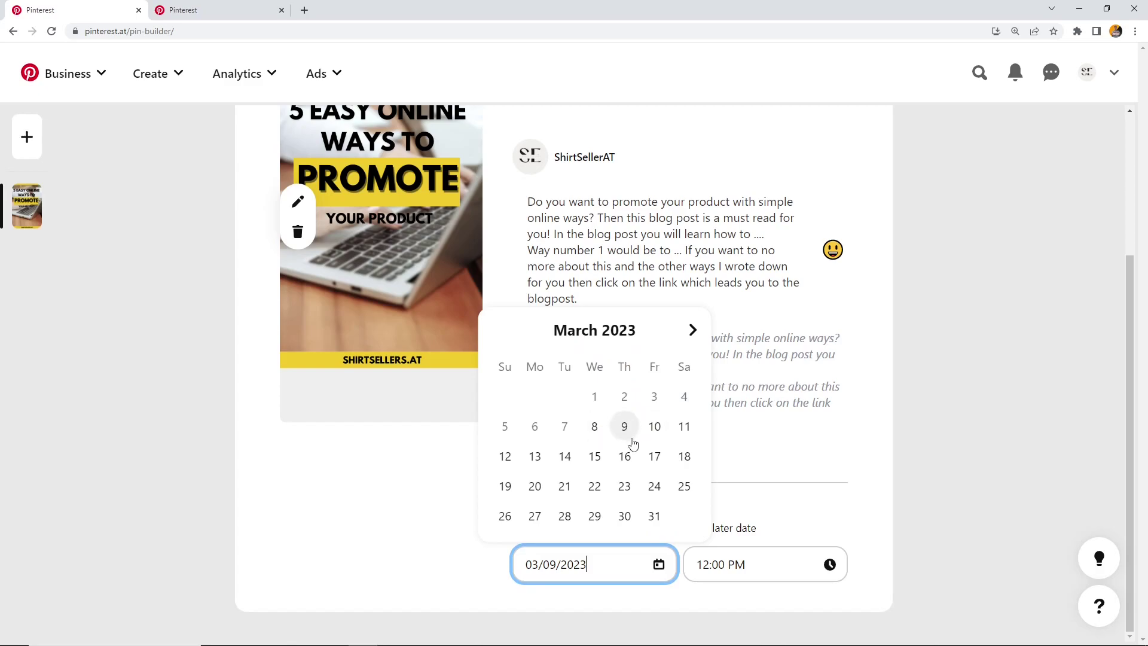
left_click(624, 457)
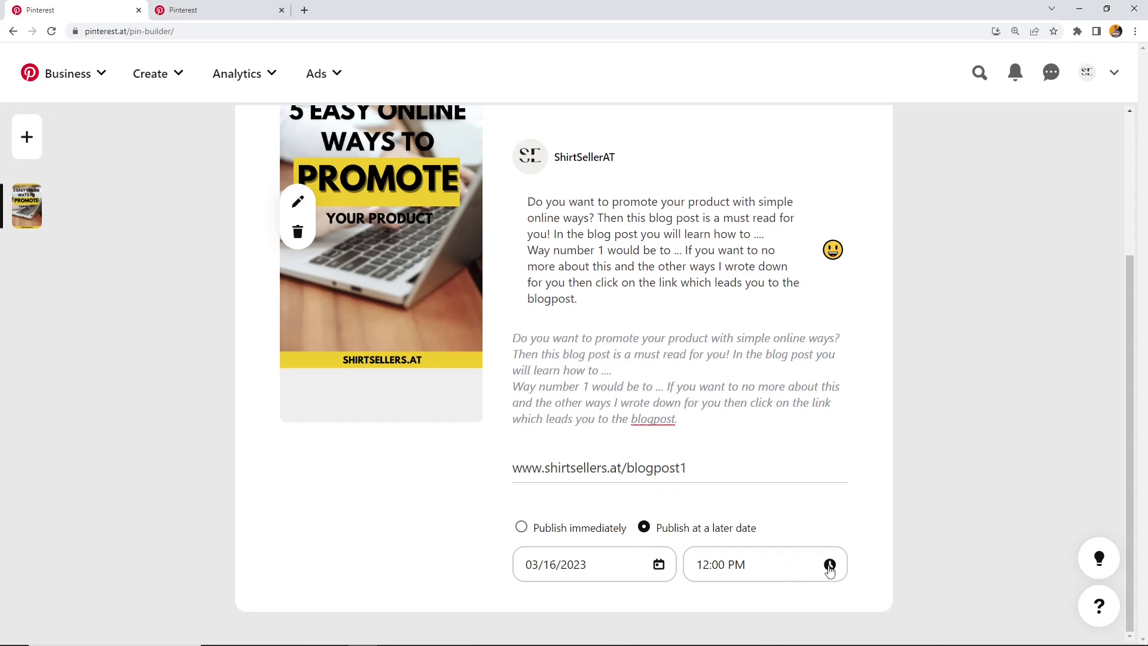
left_click(708, 553)
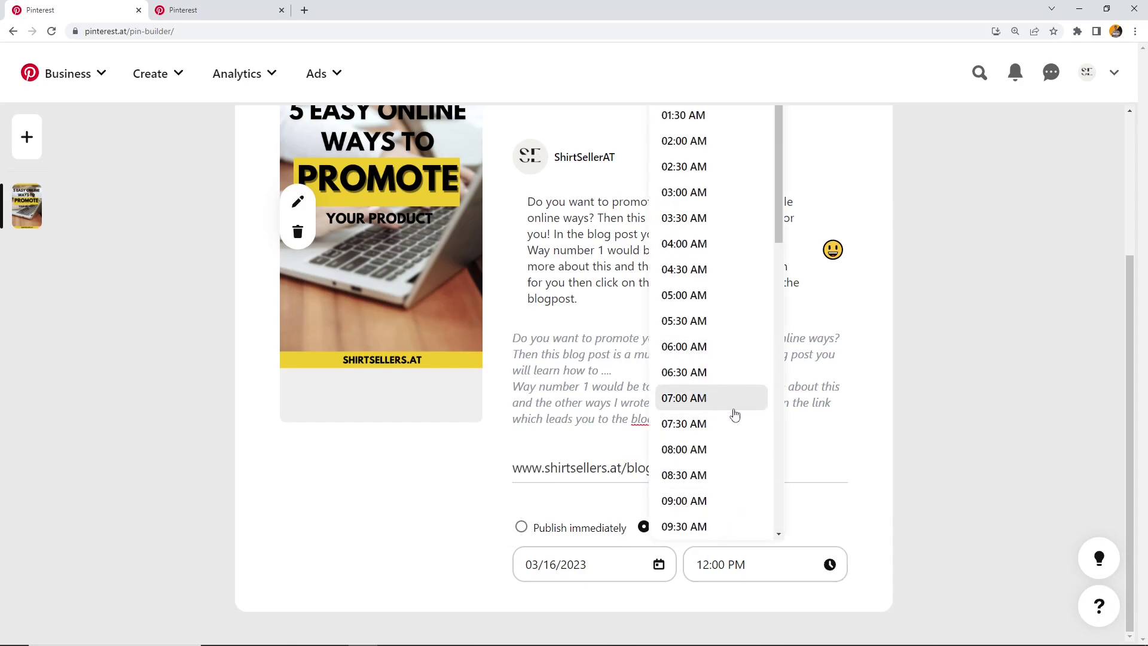
left_click(904, 478)
scroll(904, 478, "up", 3)
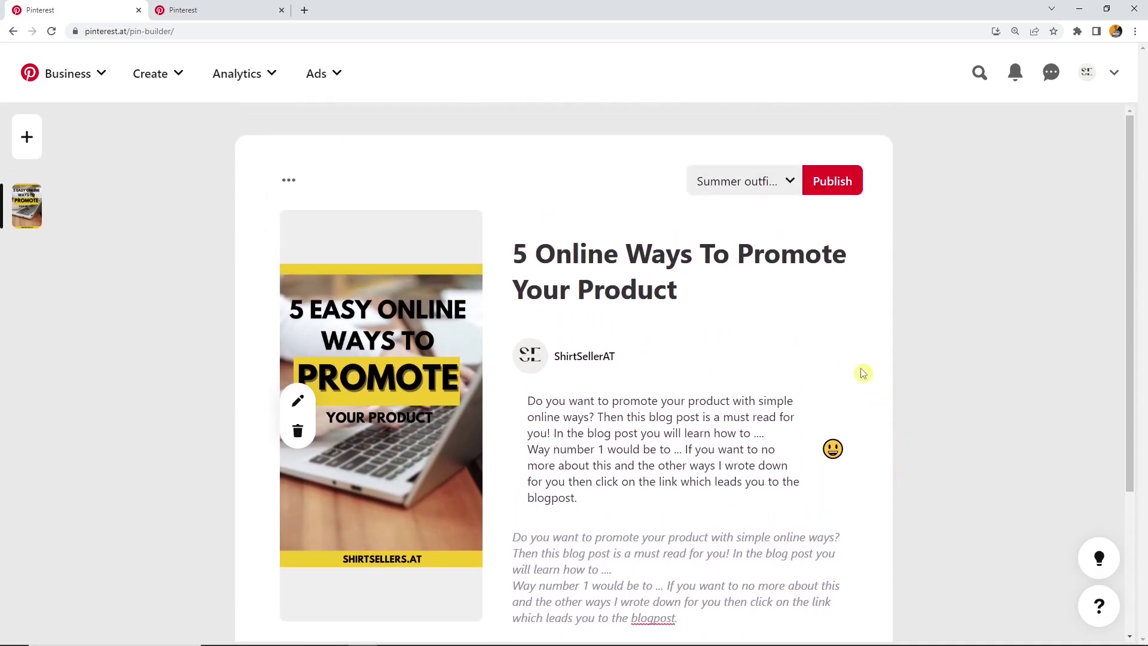
Step: Create a board named 'Marketing & ways to promote online' and file the pin under it instead of 'Summer outfi…'
left_click(791, 190)
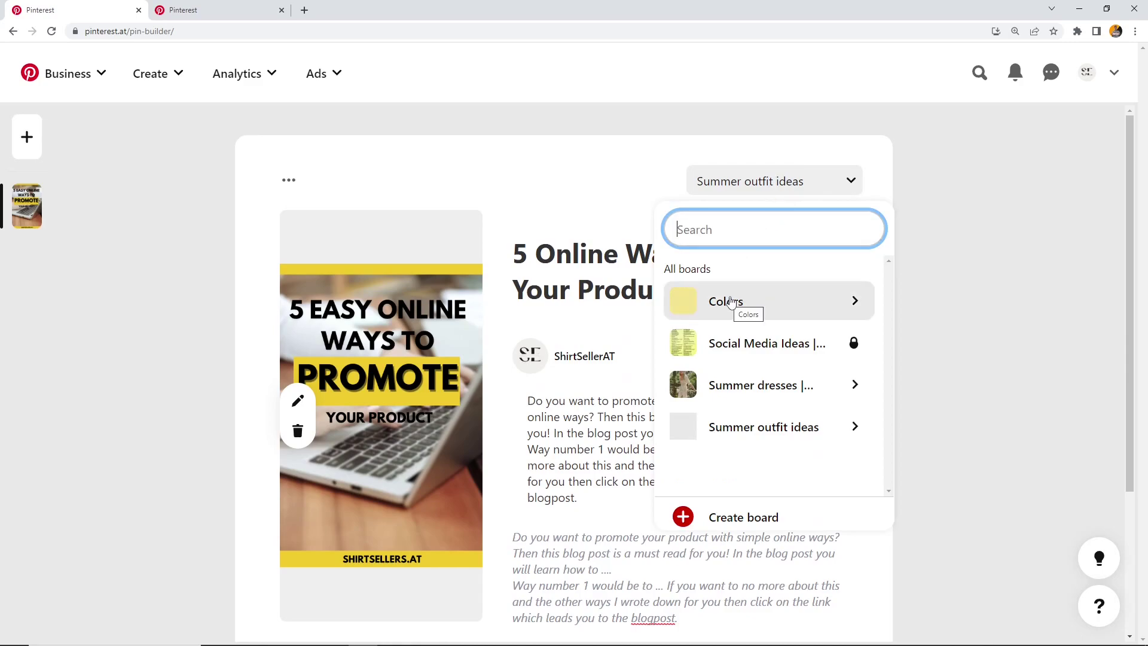
left_click(735, 512)
left_click(622, 334)
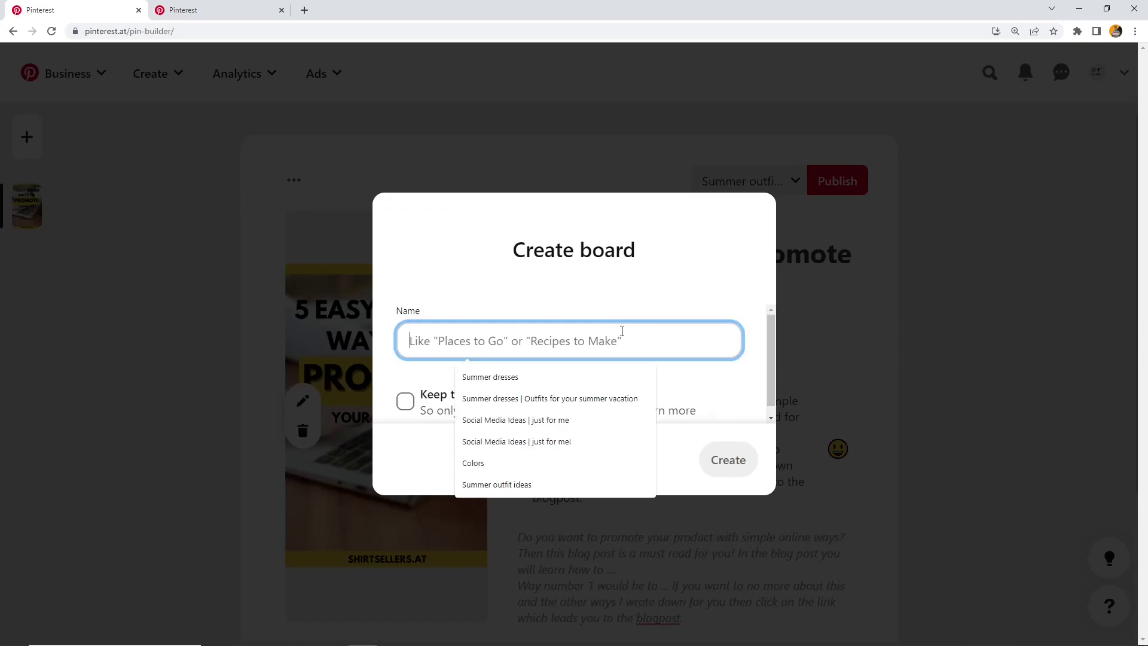
type("Mar")
key("ctrl+a")
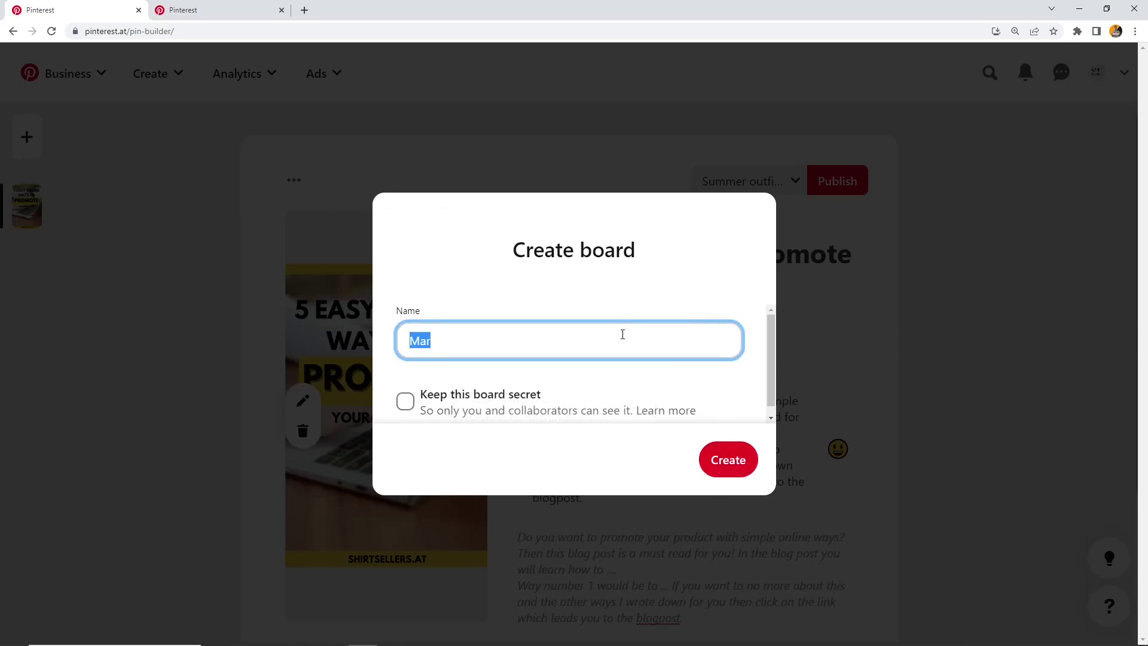
type("Marketing w")
key("BackSpace")
type("& ways to")
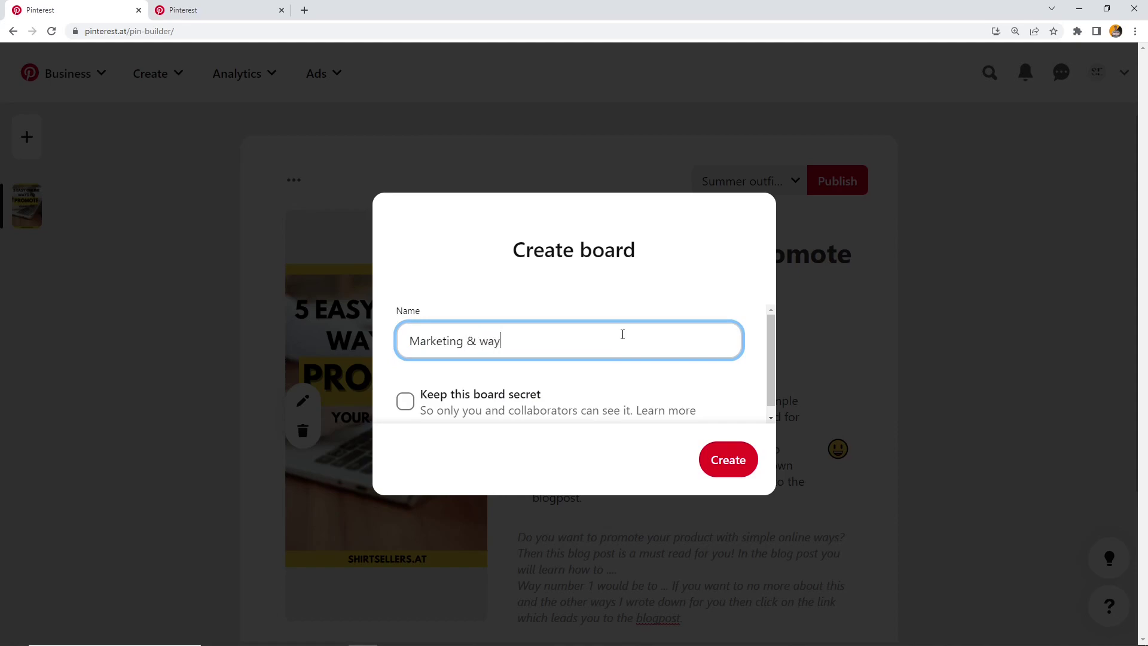
type("omote yo")
key("BackSpace")
type("online")
left_click(725, 461)
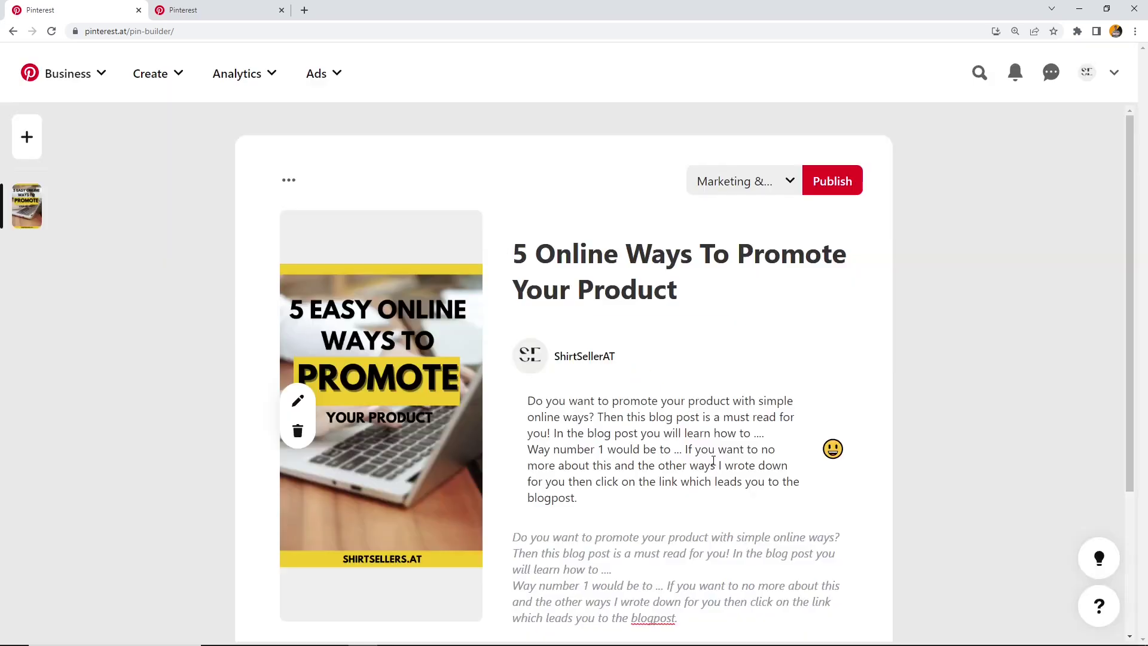
left_click(748, 190)
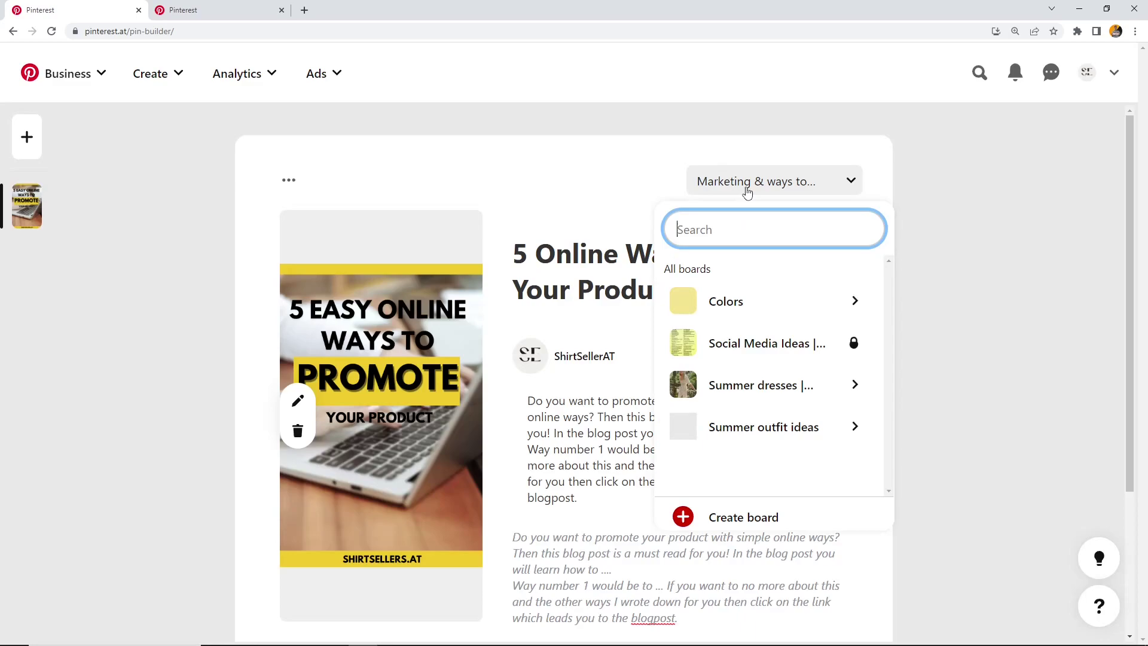
left_click(973, 393)
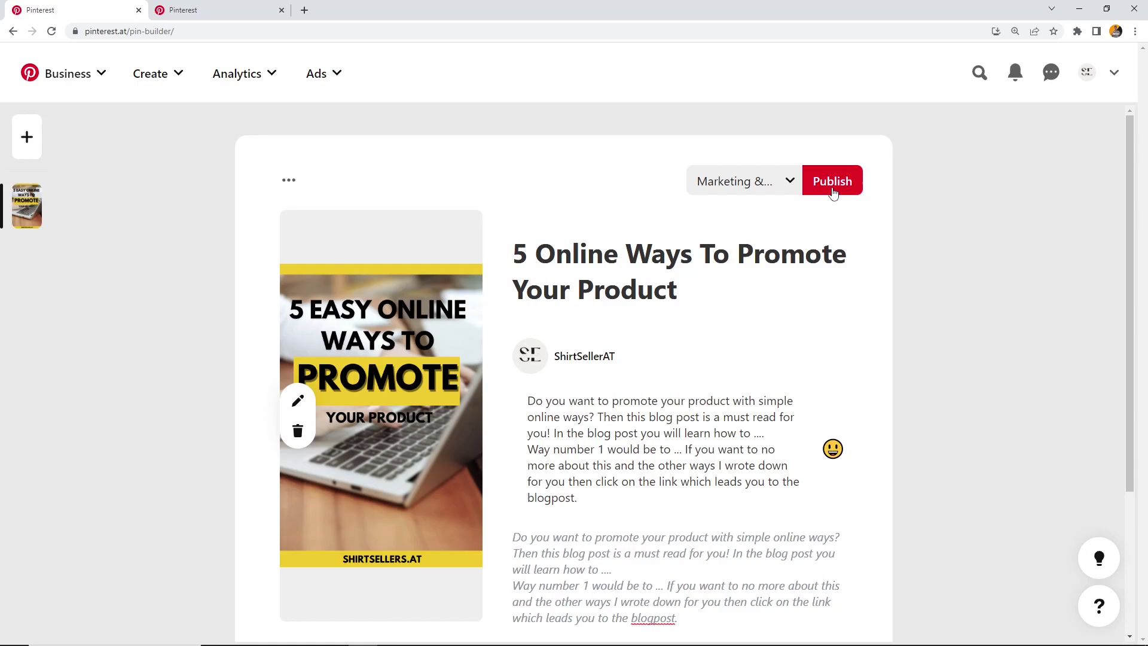
Step: Set the pin to publish immediately
scroll(706, 302, "down", 3)
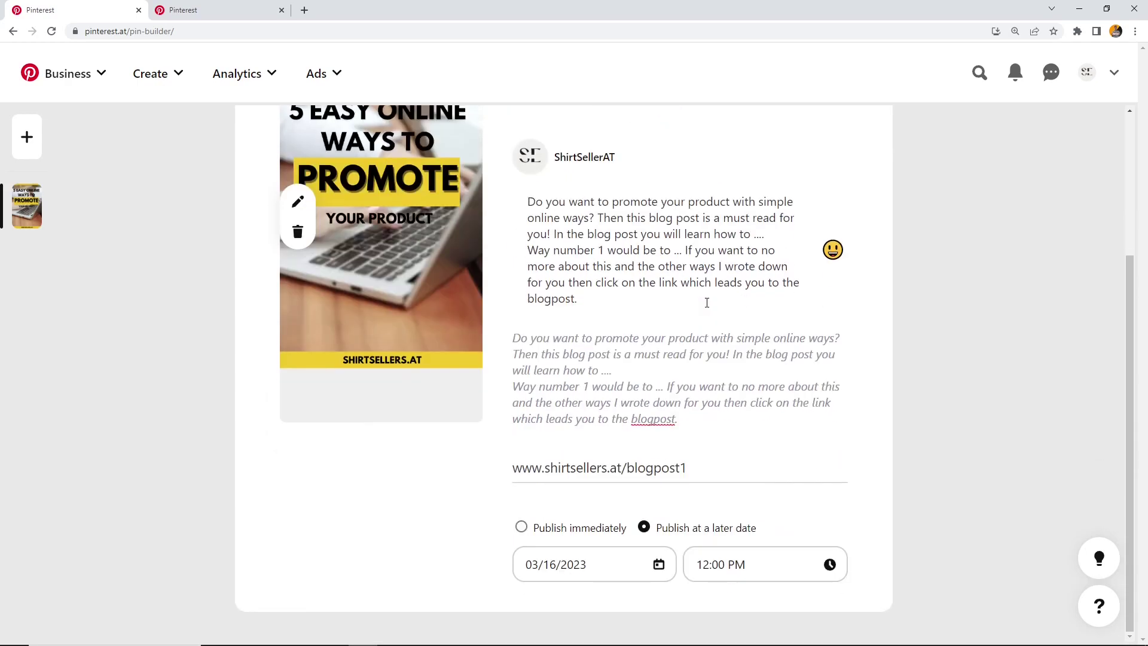
scroll(708, 334, "up", 1)
scroll(915, 361, "down", 1)
scroll(433, 406, "up", 2)
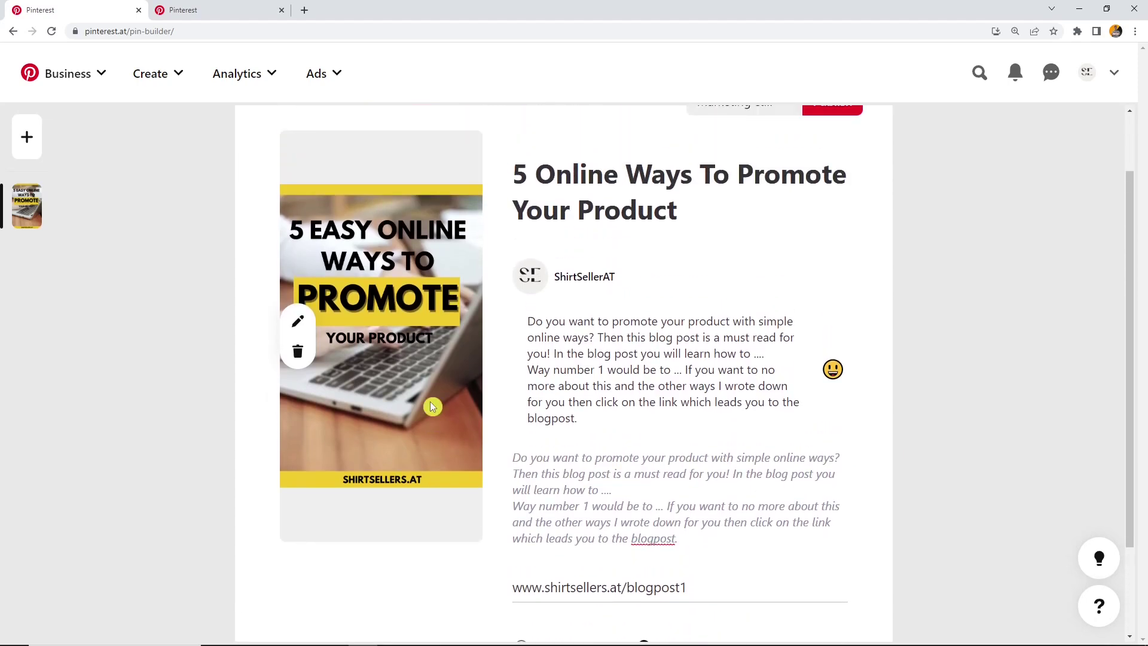
scroll(605, 555, "down", 2)
left_click(522, 525)
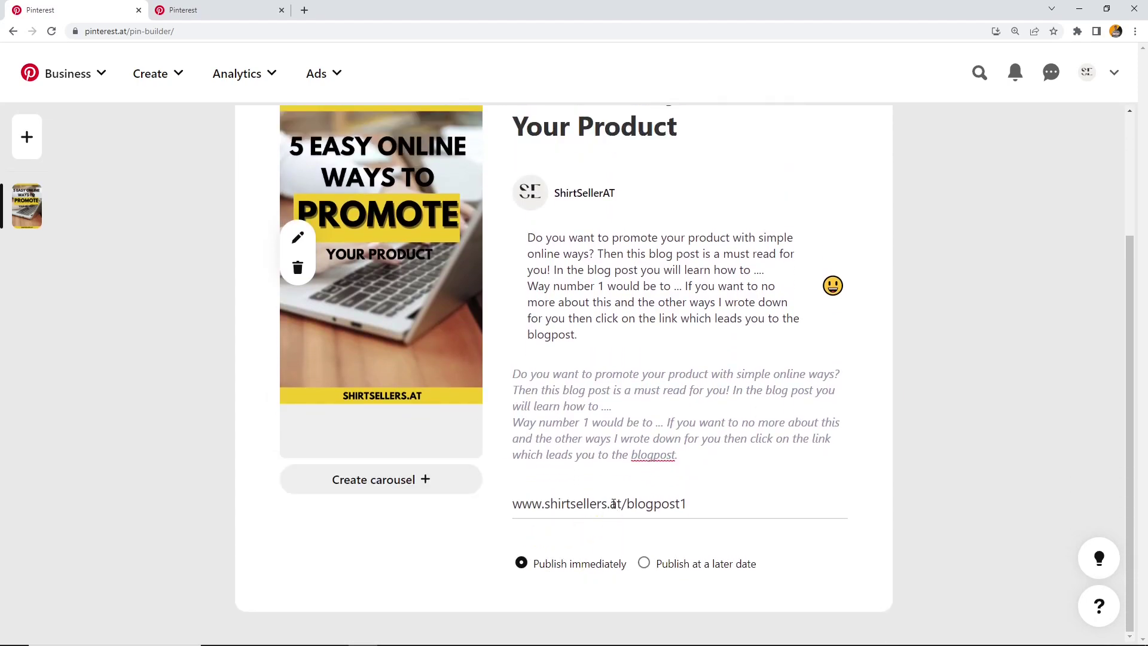
scroll(613, 503, "up", 2)
scroll(612, 503, "down", 2)
Step: Turn the pin into a carousel with the 20% off summer dress image as slide 2
left_click(404, 482)
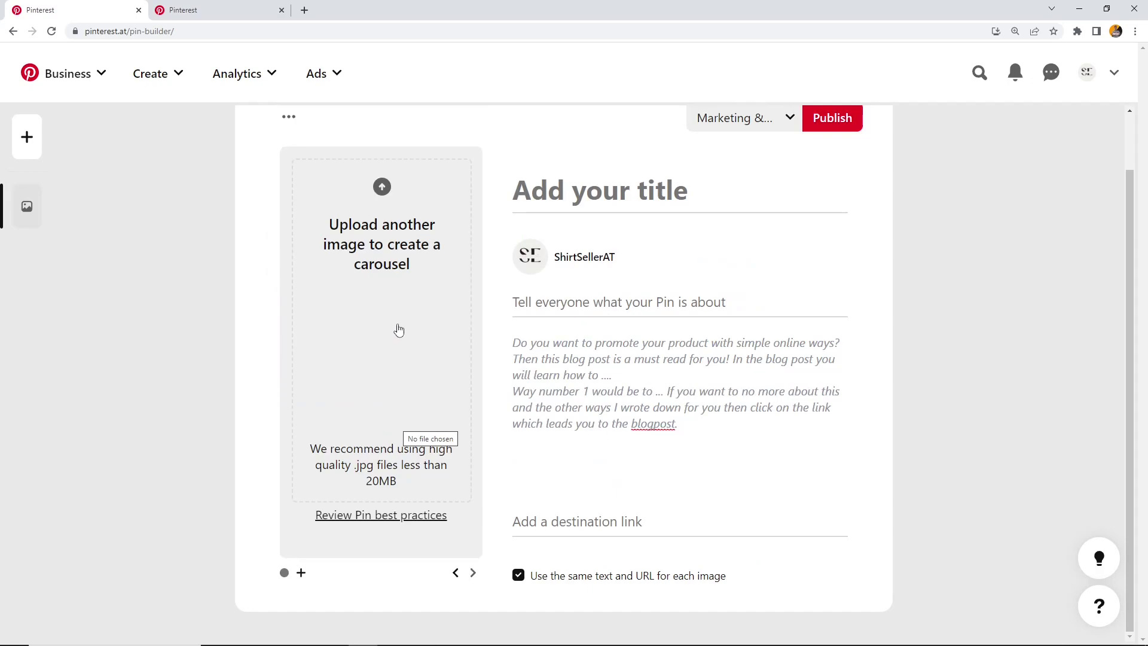
left_click(389, 194)
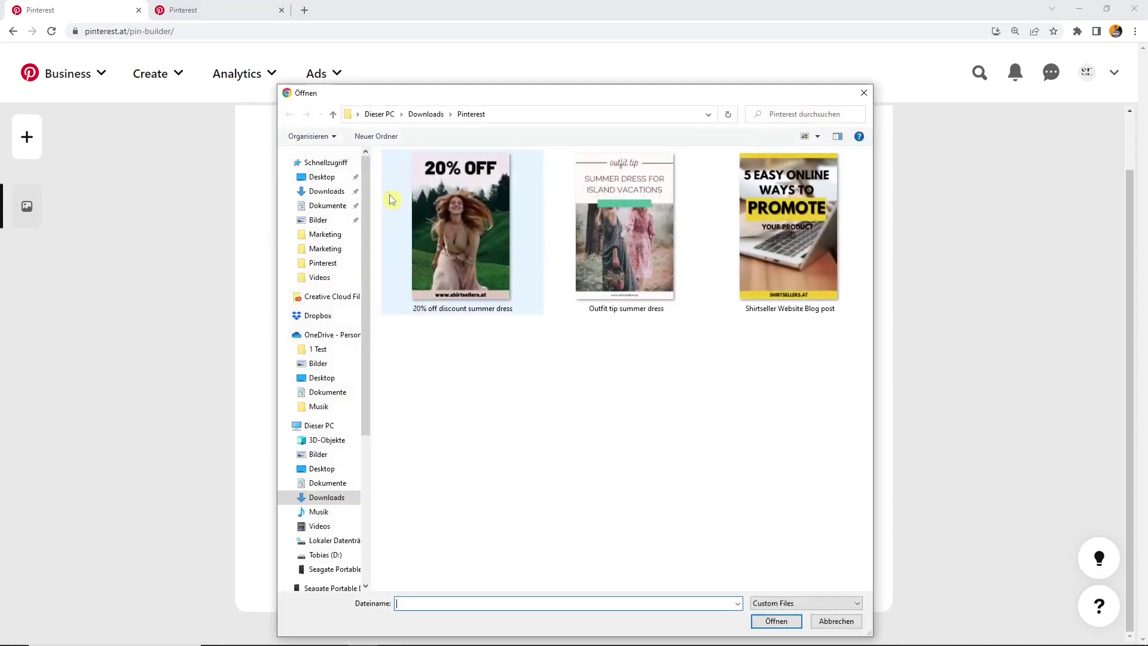
left_click(467, 269)
double_click(466, 269)
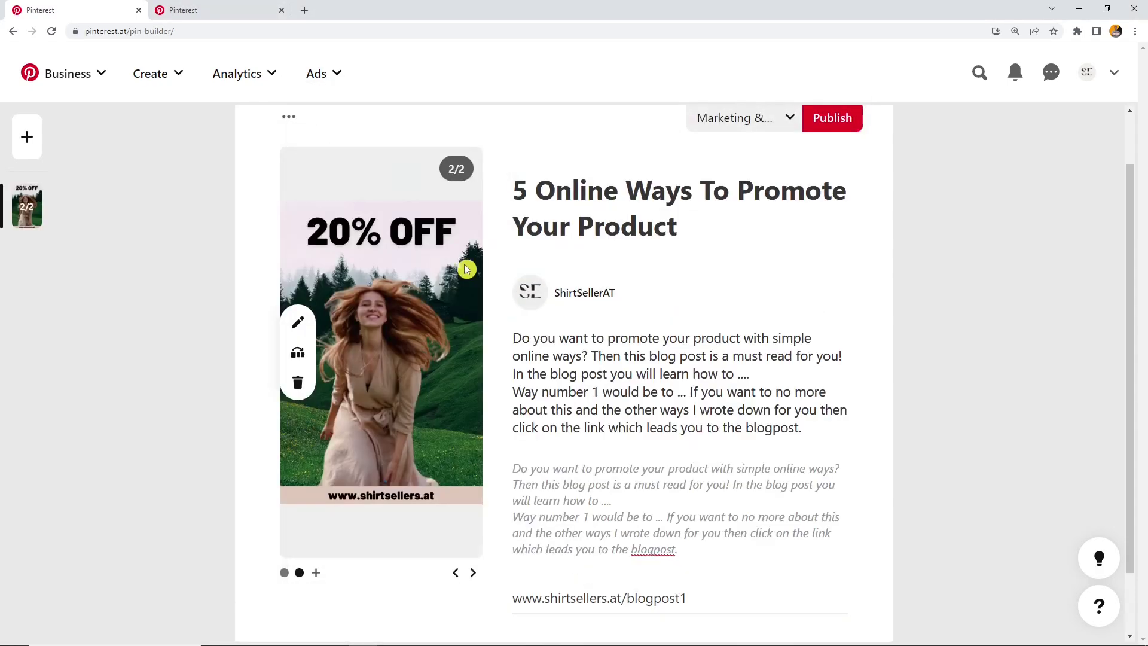
Step: Preview both carousel slides by switching between them with the slide dots
left_click(285, 572)
left_click(298, 573)
left_click(284, 573)
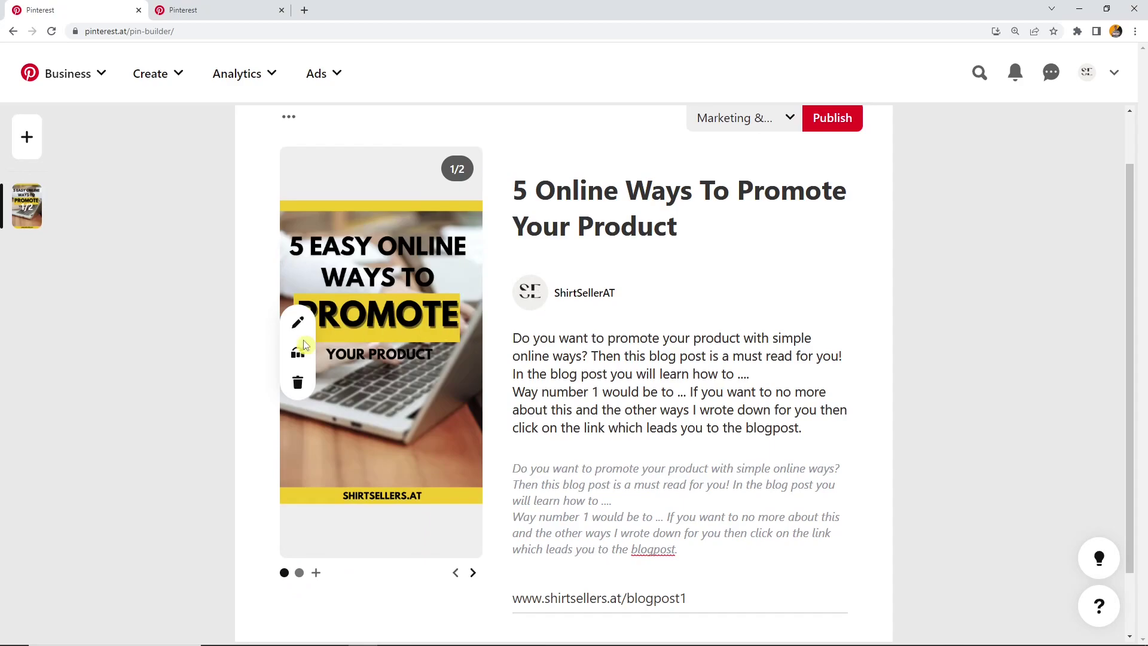
left_click(299, 573)
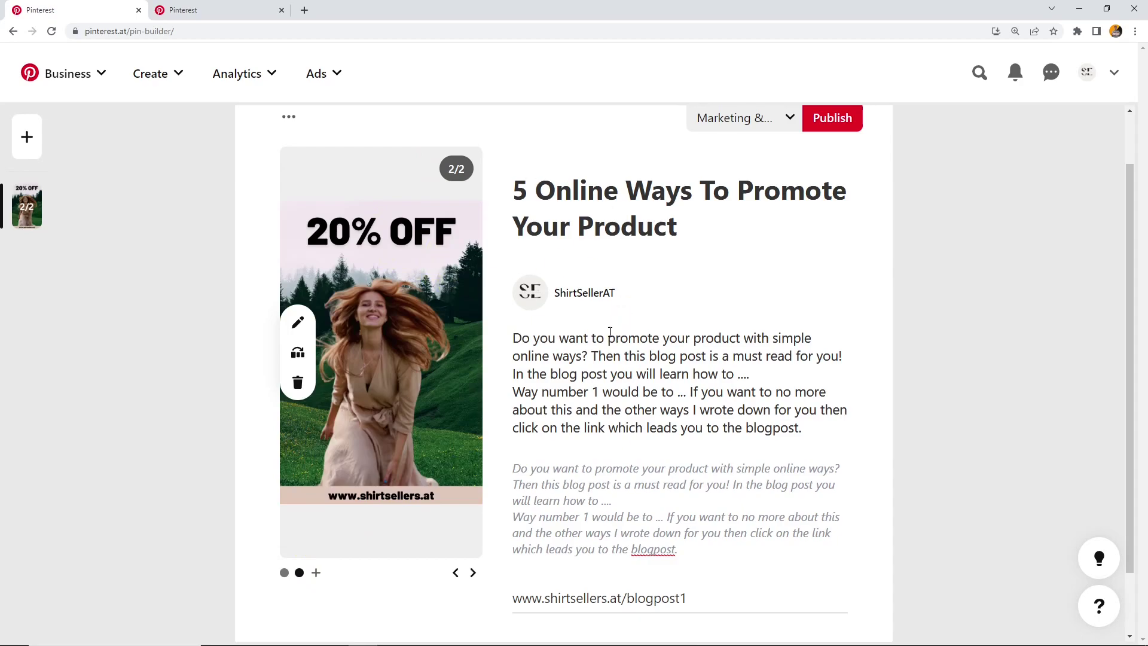
left_click(285, 573)
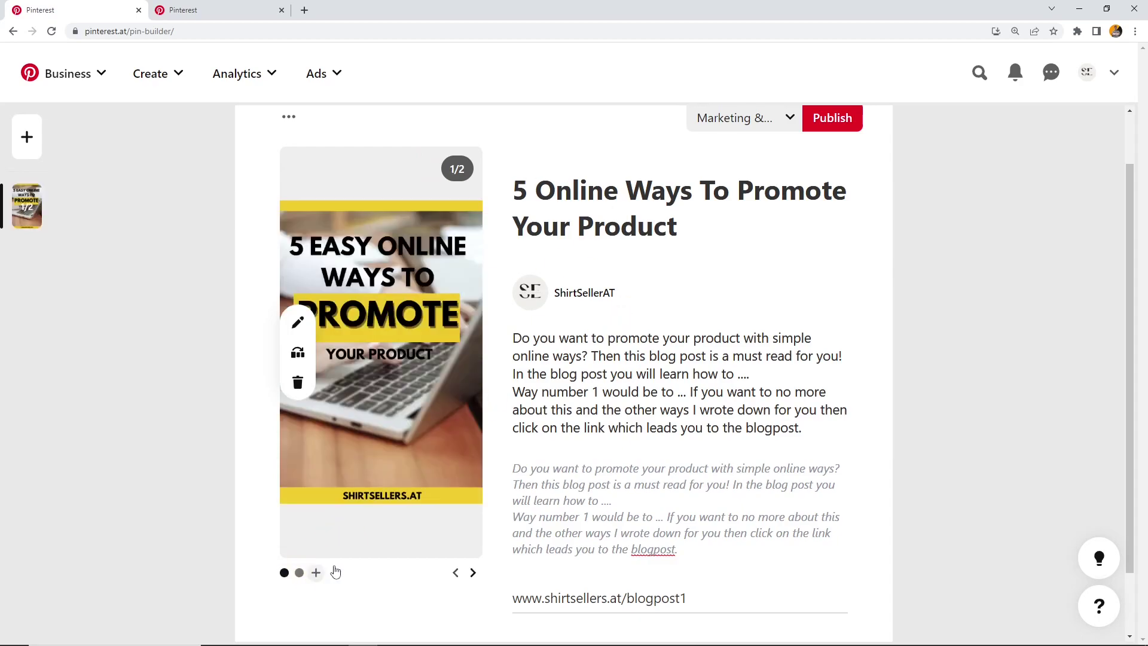
left_click(299, 573)
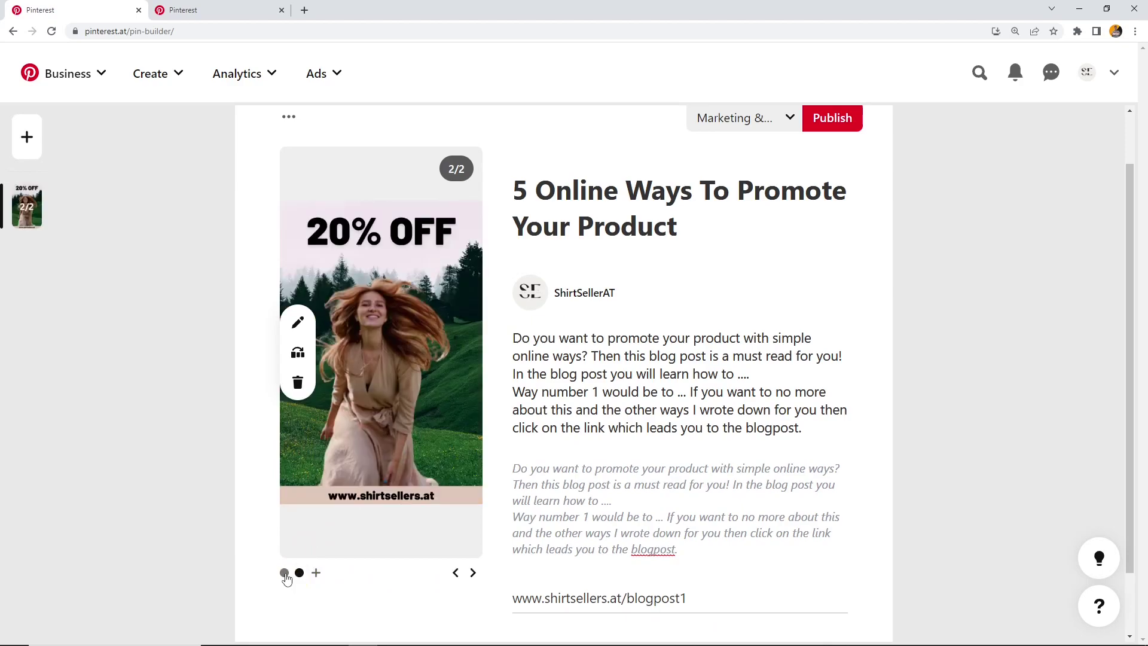
left_click(284, 573)
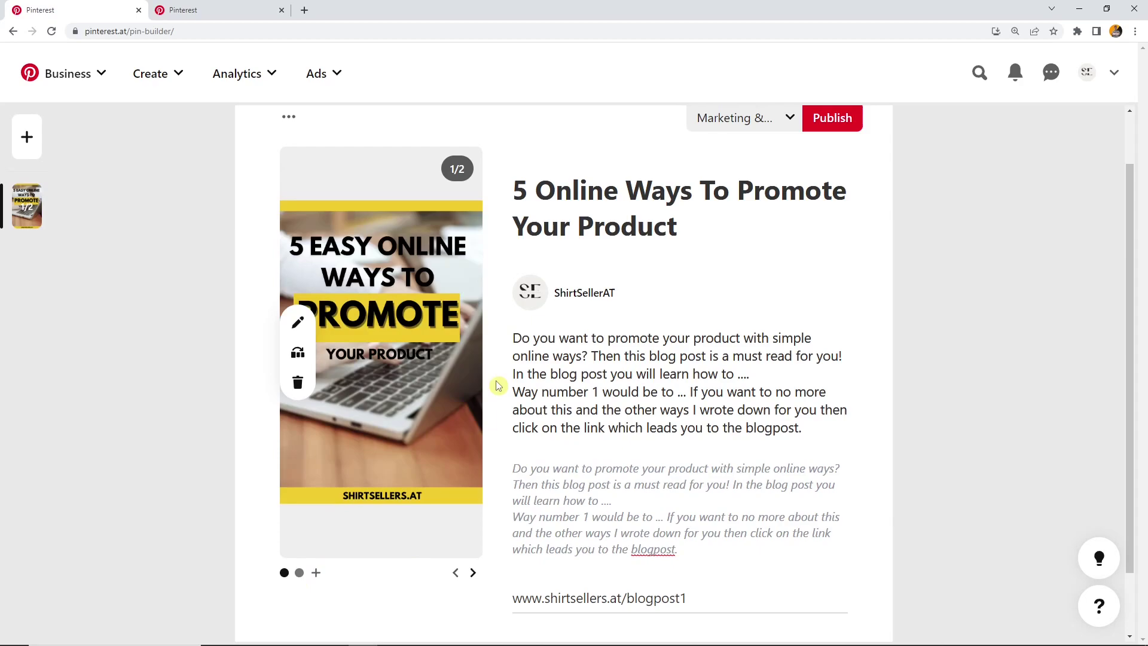
Step: Step through the carousel slides with the next and previous arrows, ending on slide 1
scroll(498, 386, "down", 2)
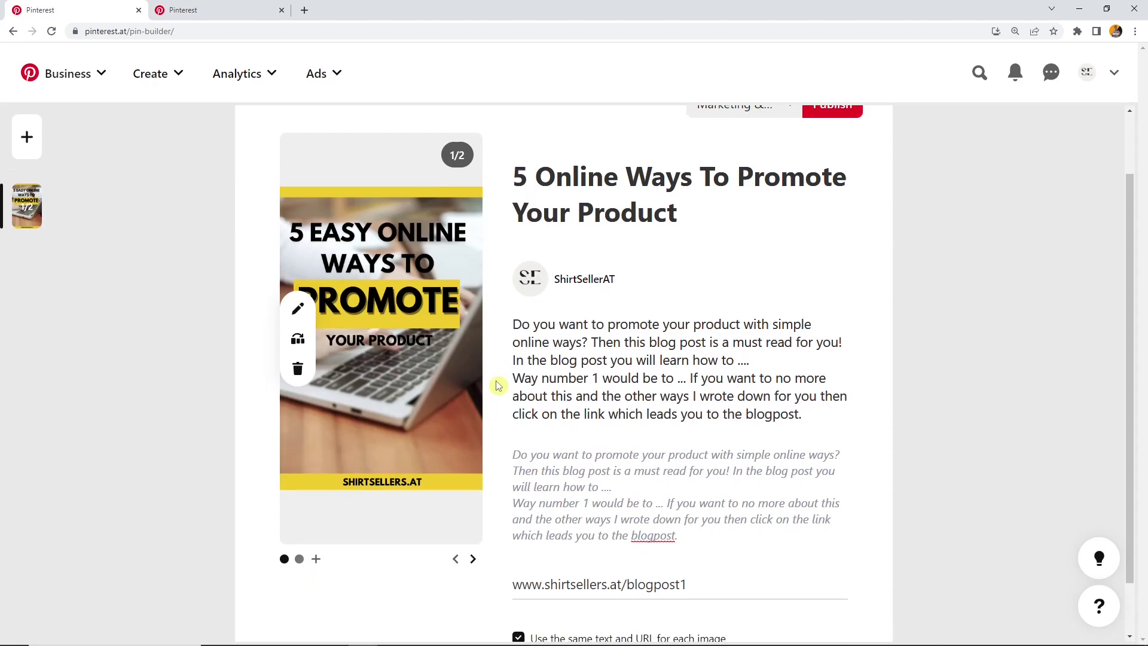
left_click(471, 496)
left_click(454, 501)
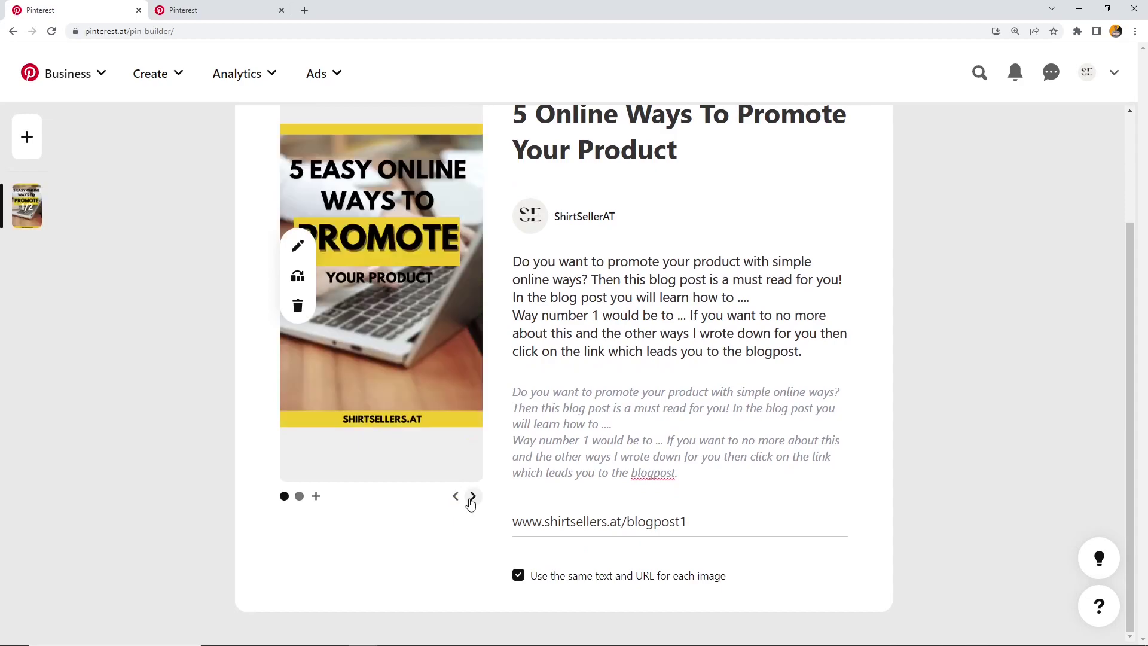
left_click(471, 499)
left_click(456, 500)
scroll(591, 348, "up", 3)
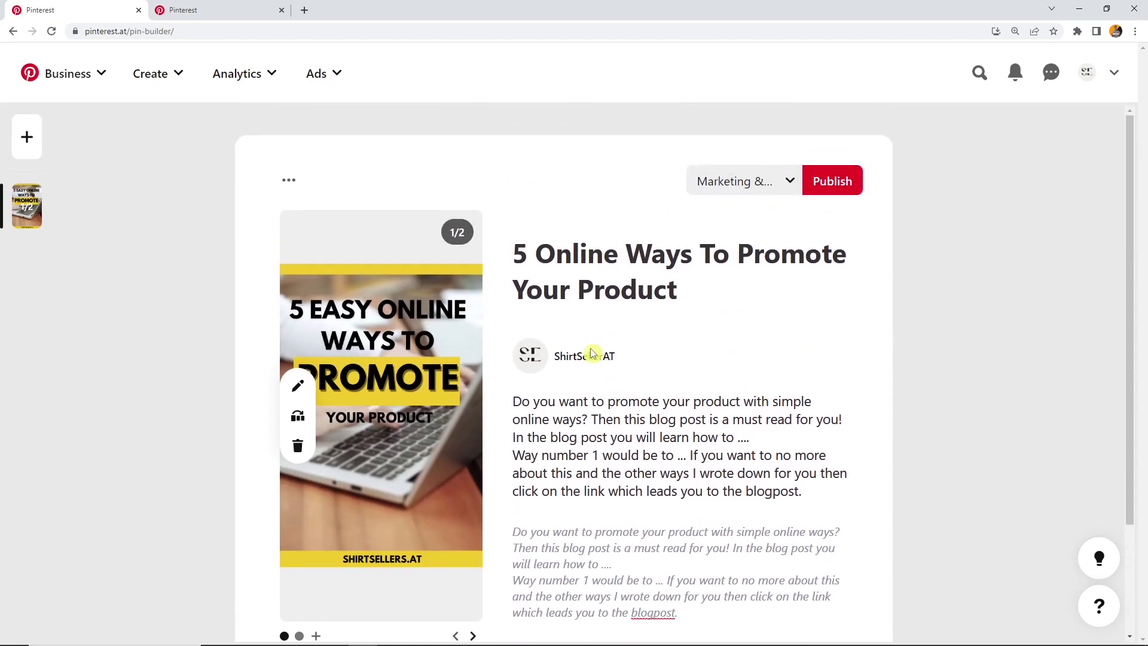
scroll(595, 382, "down", 2)
Step: Delete the carousel image with the trash button, leaving a blank form awaiting new carousel uploads
right_click(296, 513)
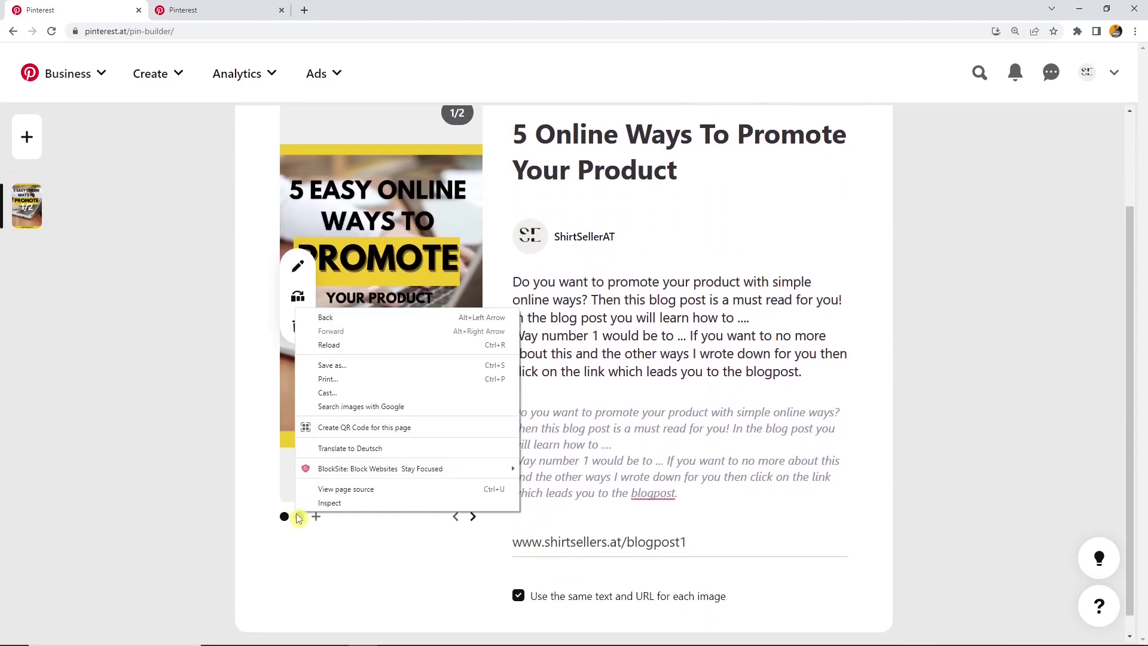
left_click(299, 514)
left_click(305, 343)
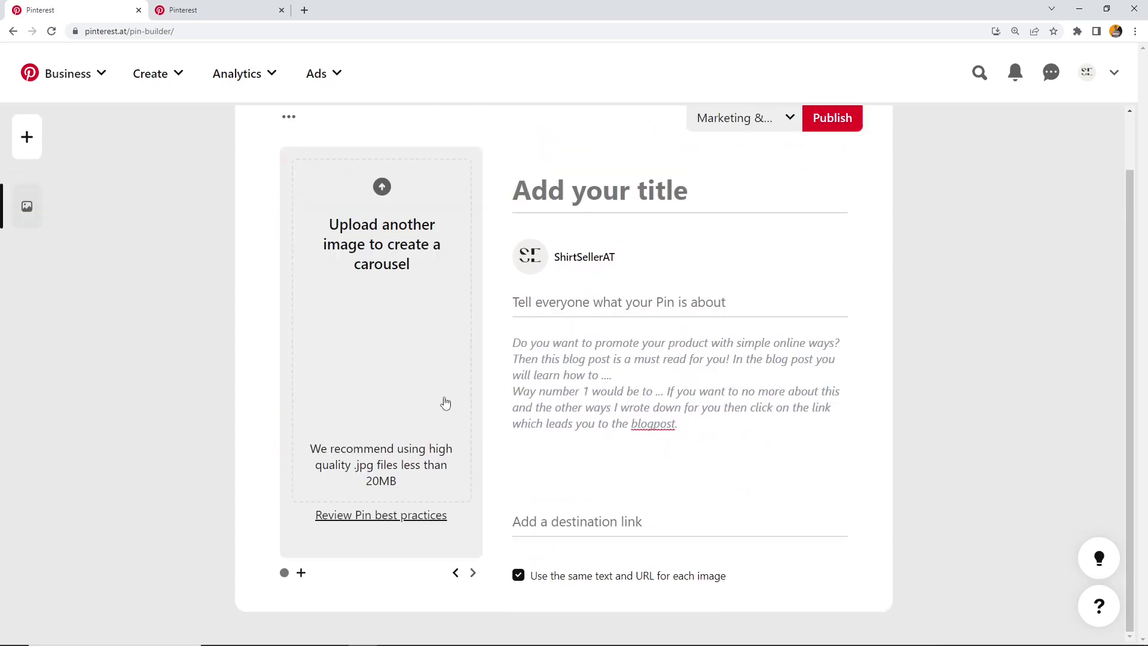
scroll(583, 371, "up", 1)
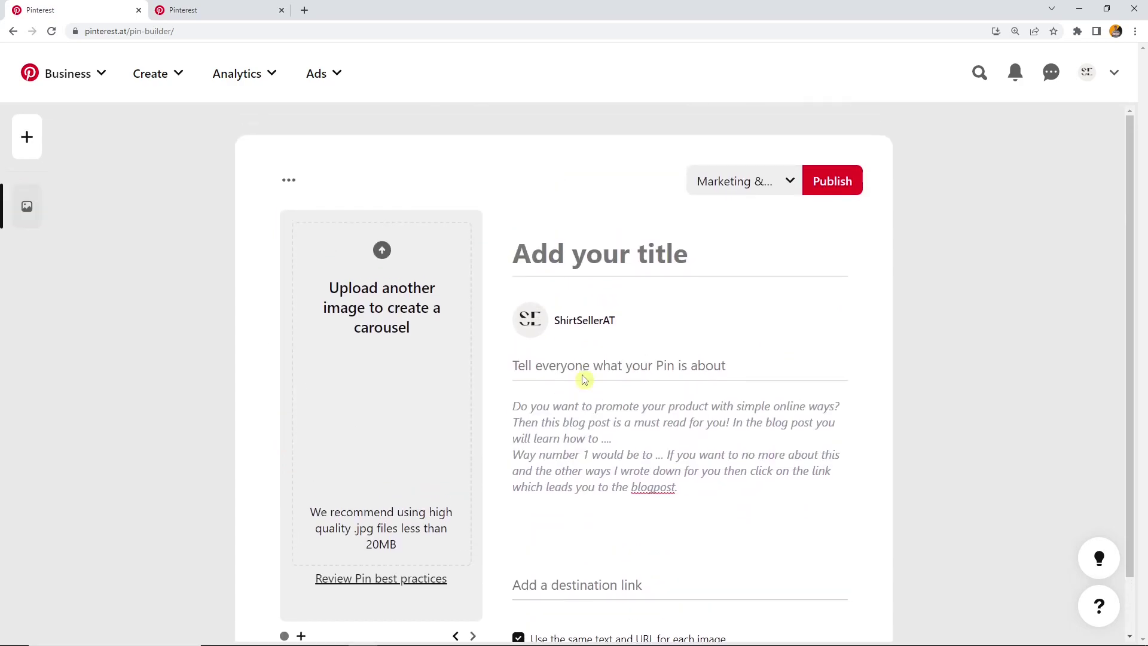
scroll(583, 379, "down", 1)
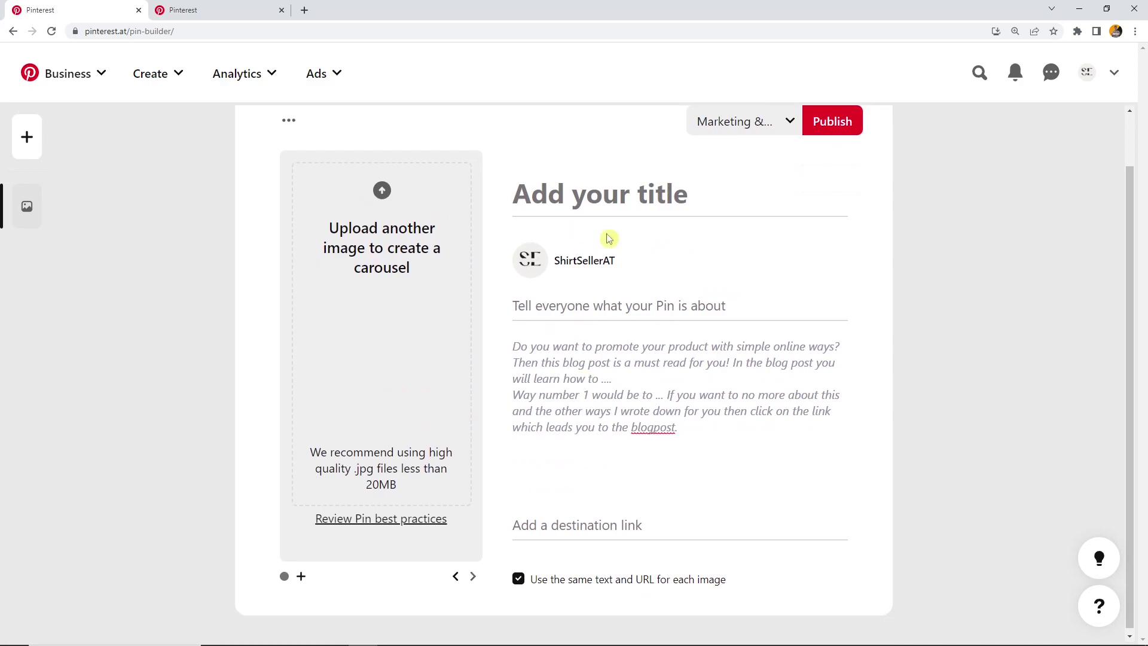